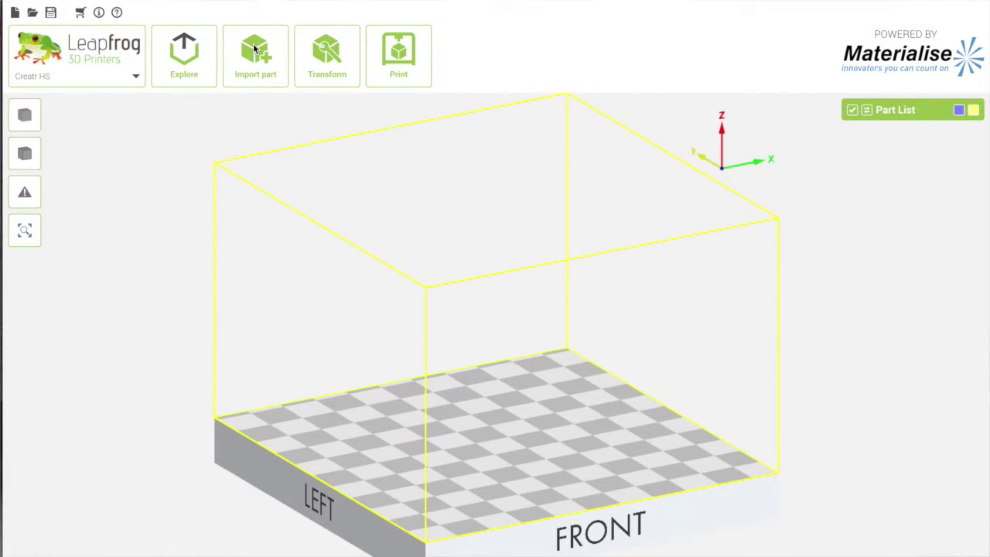
Step: Import Treefrog.stl from the STLs folder onto the build plate
{"action": "left_click", "coordinate": [255, 48]}
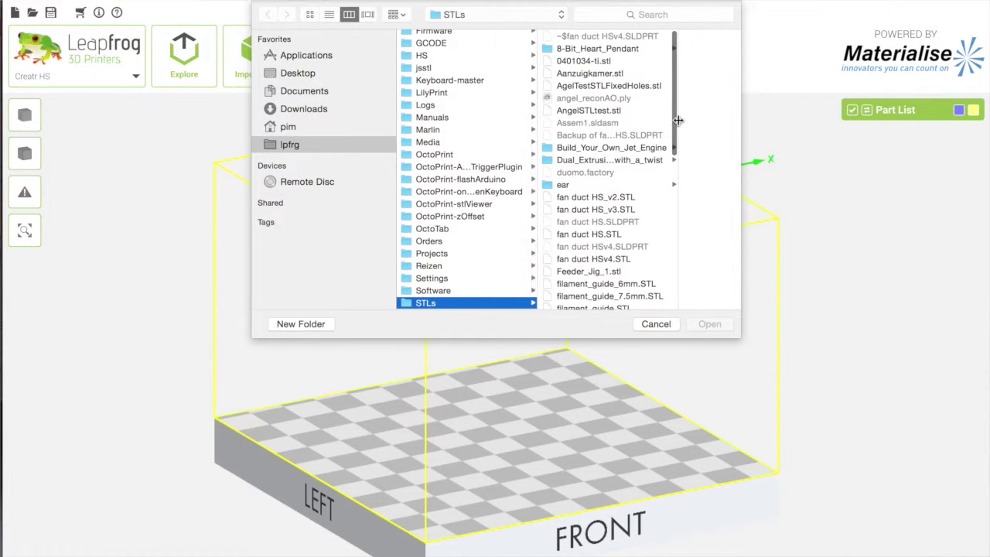
{"action": "scroll", "coordinate": [659, 138], "scroll_direction": "down", "scroll_amount": 3}
{"action": "scroll", "coordinate": [657, 143], "scroll_direction": "down", "scroll_amount": 6}
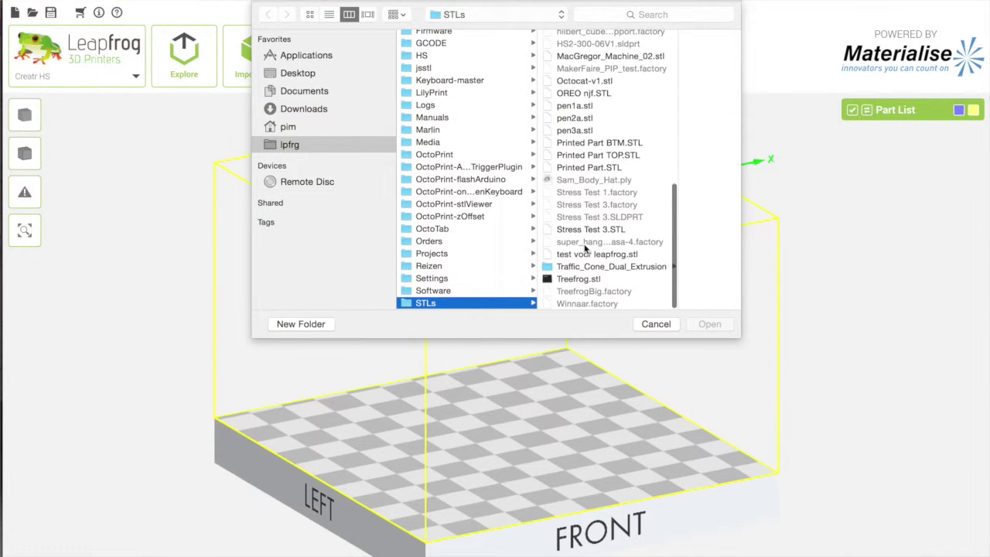
{"action": "left_click", "coordinate": [580, 281]}
{"action": "left_click", "coordinate": [705, 323]}
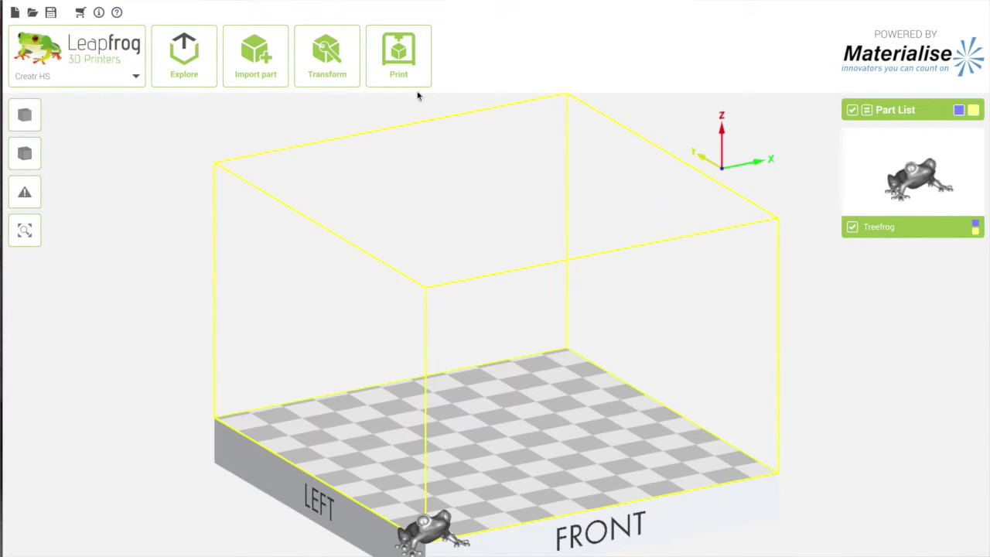
Step: Autoplace all parts with a 15 mm platform margin and 5 mm part distance
{"action": "left_click", "coordinate": [332, 49]}
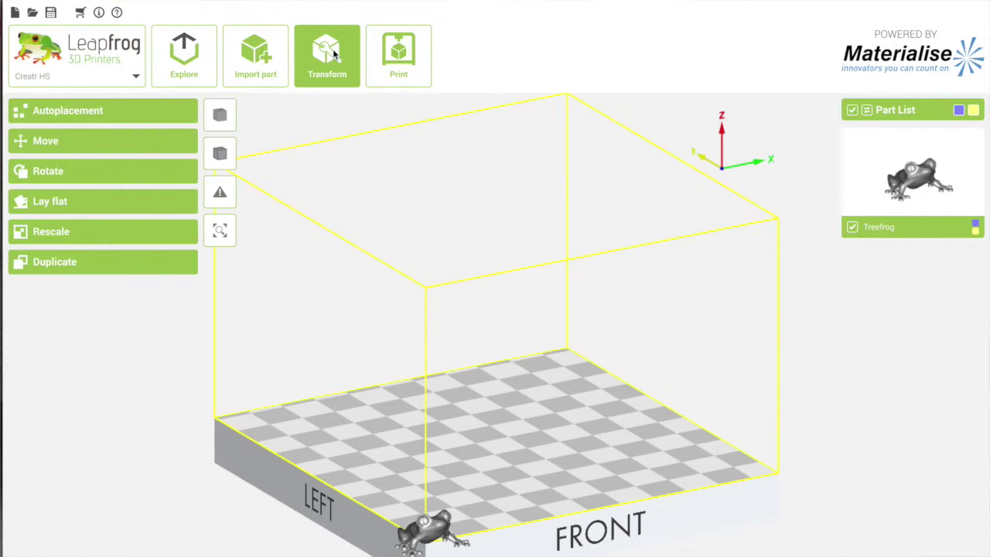
{"action": "left_click", "coordinate": [86, 111]}
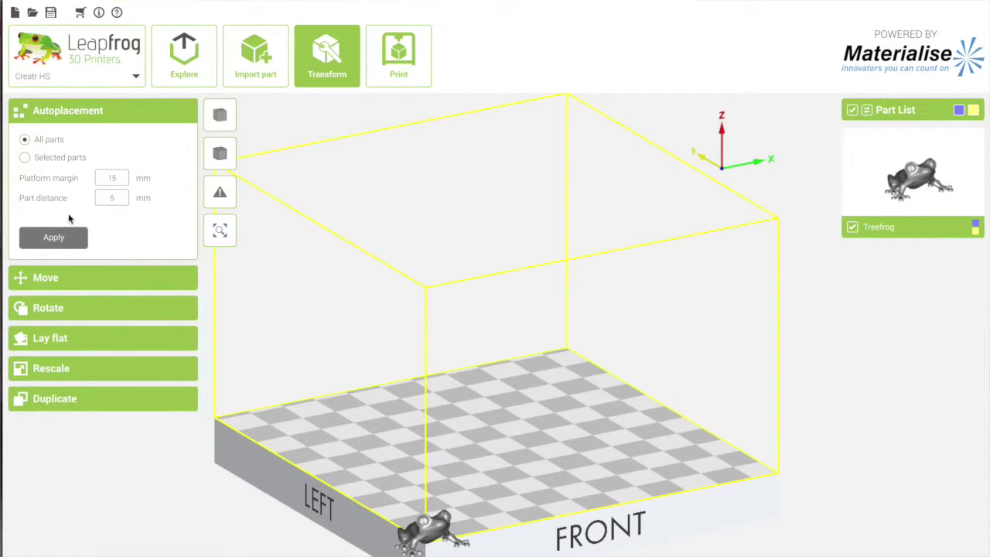
{"action": "left_click", "coordinate": [67, 239]}
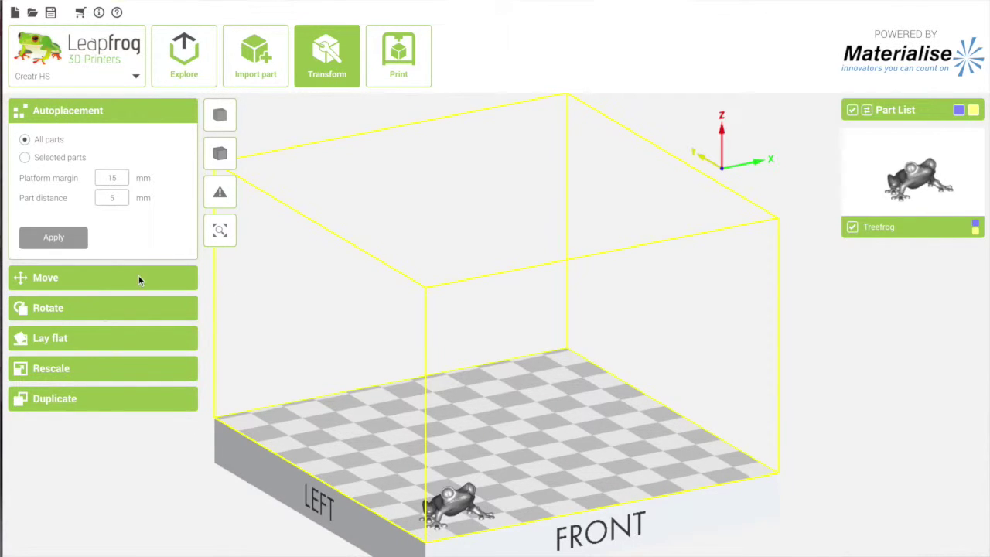
Step: Drag the Treefrog along X and Y to about X 128.67 mm, Y 135 mm
{"action": "left_click", "coordinate": [100, 280]}
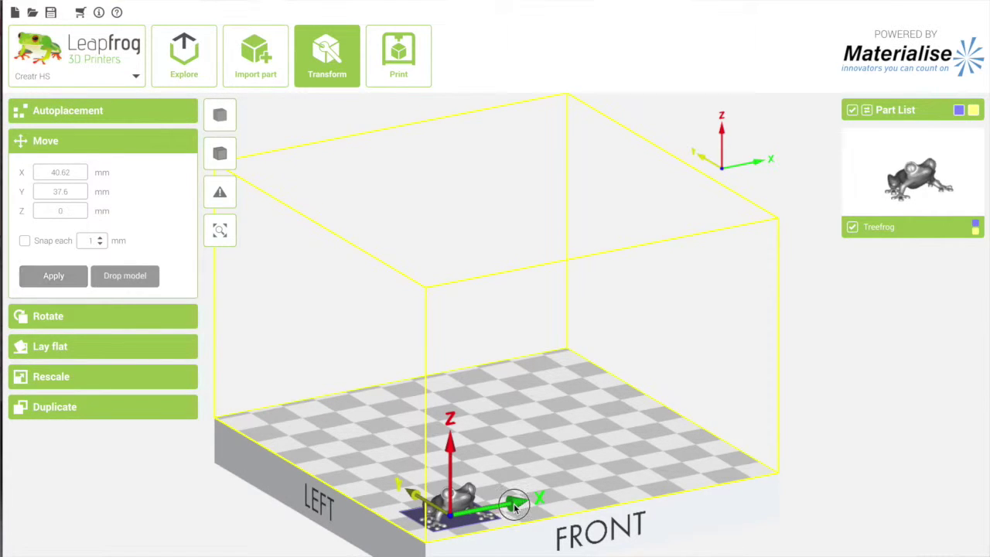
{"action": "left_click_drag", "start_coordinate": [514, 503], "coordinate": [620, 496]}
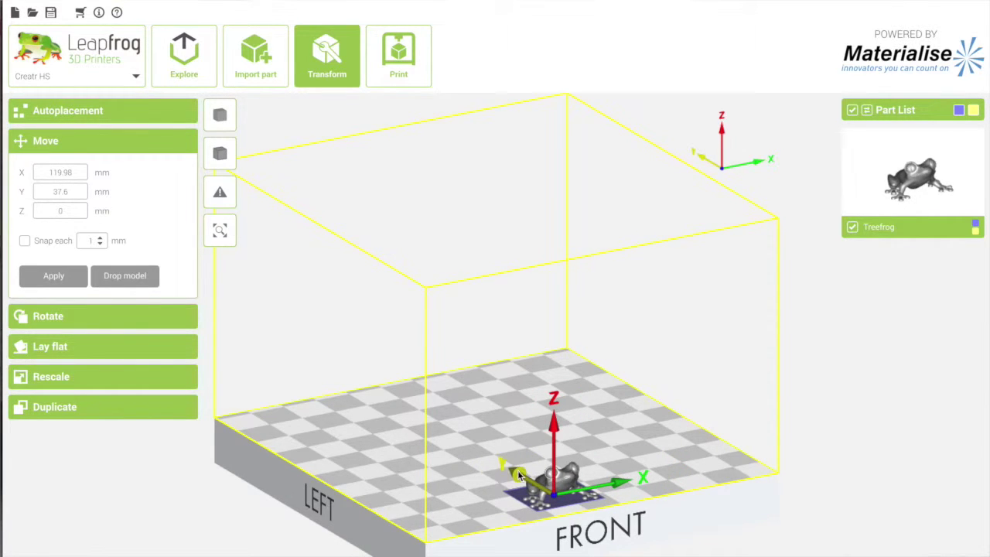
{"action": "left_click_drag", "start_coordinate": [518, 474], "coordinate": [489, 418]}
{"action": "left_click_drag", "start_coordinate": [549, 438], "coordinate": [570, 435]}
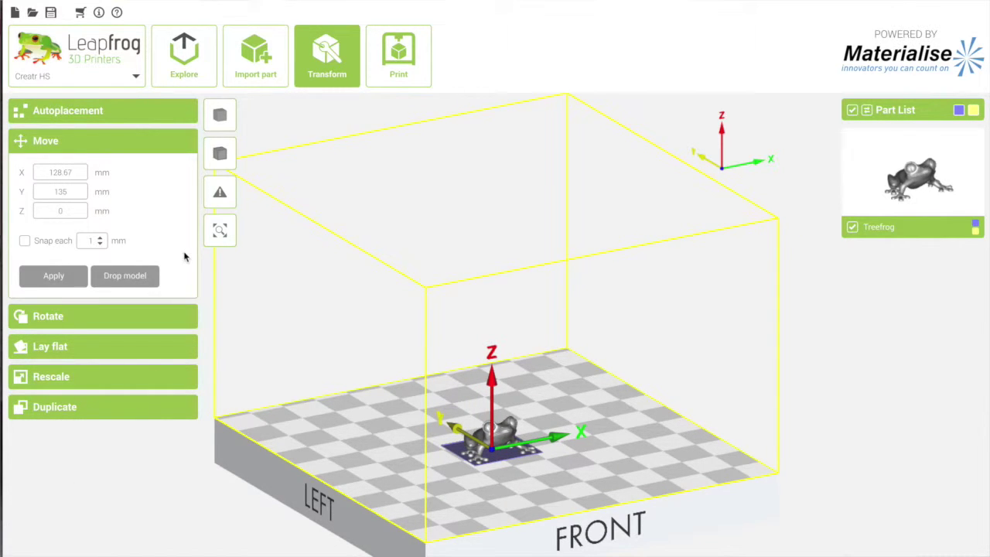
Step: Turn the Treefrog with the yellow, red and green rotation rings until it stands upright
{"action": "left_click", "coordinate": [54, 317]}
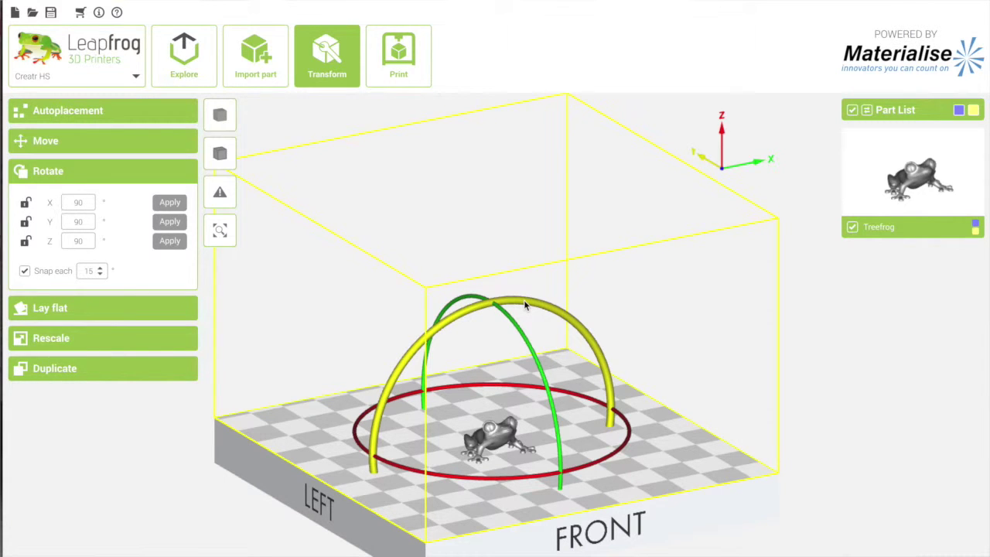
{"action": "mouse_move", "coordinate": [521, 304]}
{"action": "left_mouse_down"}
{"action": "mouse_move", "coordinate": [537, 300]}
{"action": "mouse_move", "coordinate": [596, 376]}
{"action": "mouse_move", "coordinate": [568, 462]}
{"action": "mouse_move", "coordinate": [402, 487]}
{"action": "mouse_move", "coordinate": [387, 410]}
{"action": "mouse_move", "coordinate": [526, 323]}
{"action": "mouse_move", "coordinate": [518, 320]}
{"action": "left_mouse_up"}
{"action": "left_click_drag", "start_coordinate": [595, 462], "coordinate": [587, 399]}
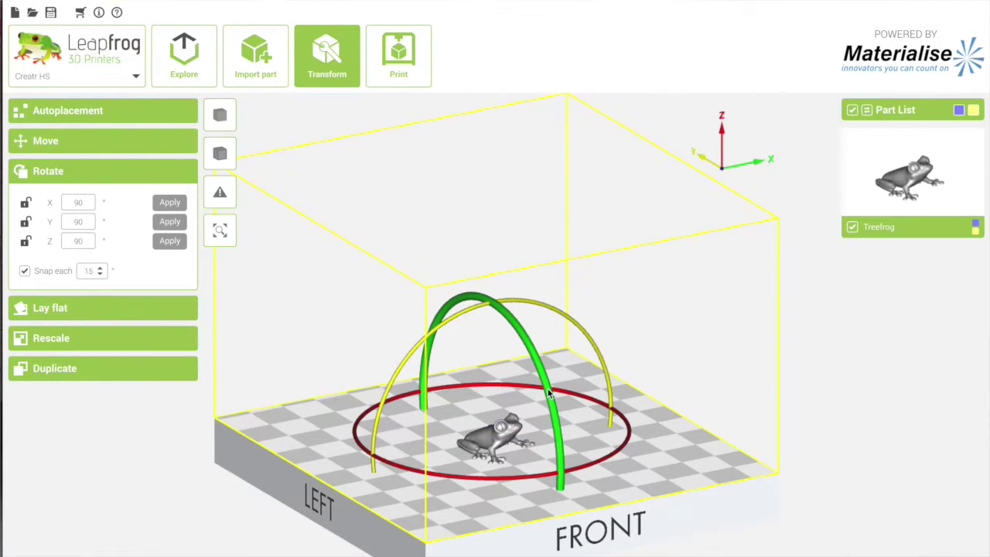
{"action": "left_click_drag", "start_coordinate": [555, 456], "coordinate": [392, 291]}
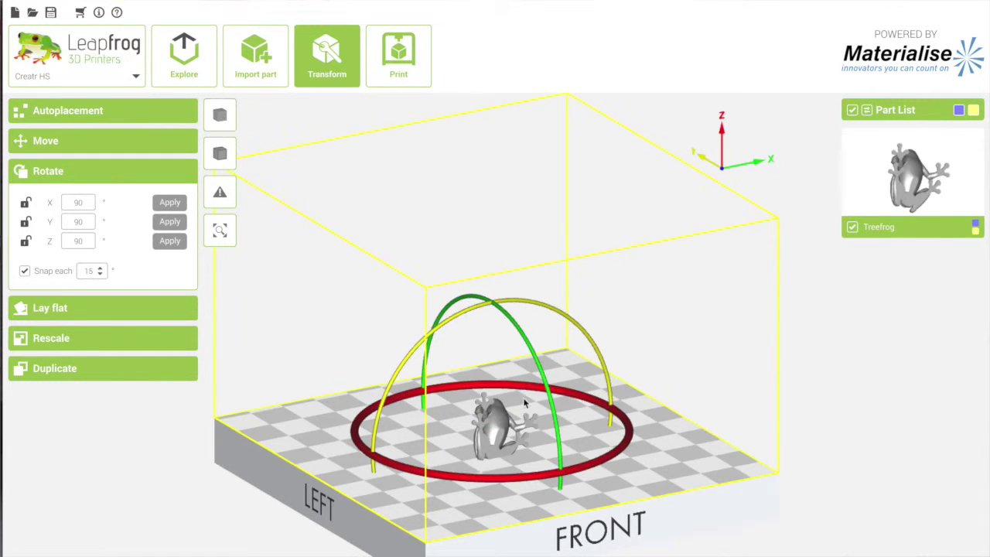
{"action": "scroll", "coordinate": [492, 452], "scroll_direction": "up", "scroll_amount": 5}
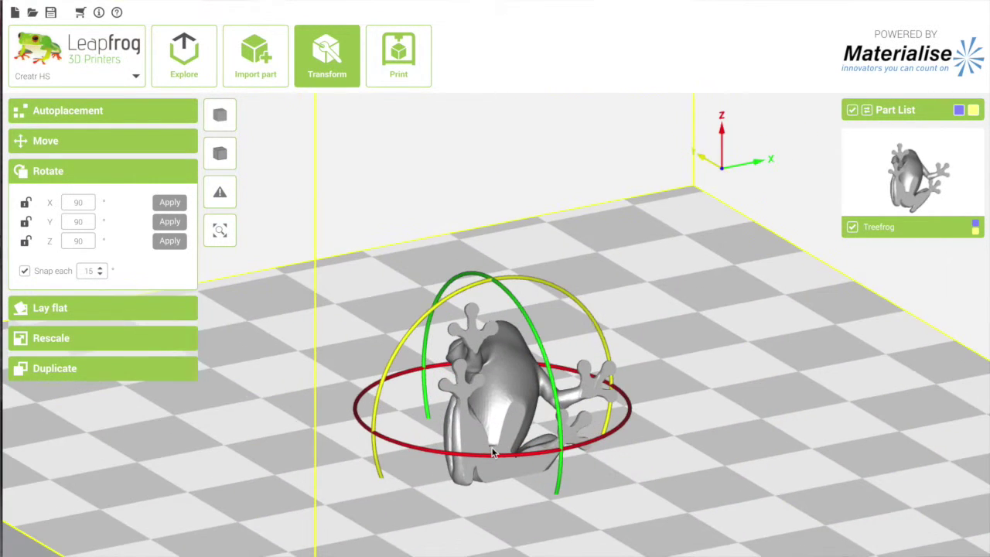
Step: Lay the Treefrog flat on its foot face, translated to Z 0
{"action": "left_click", "coordinate": [96, 171]}
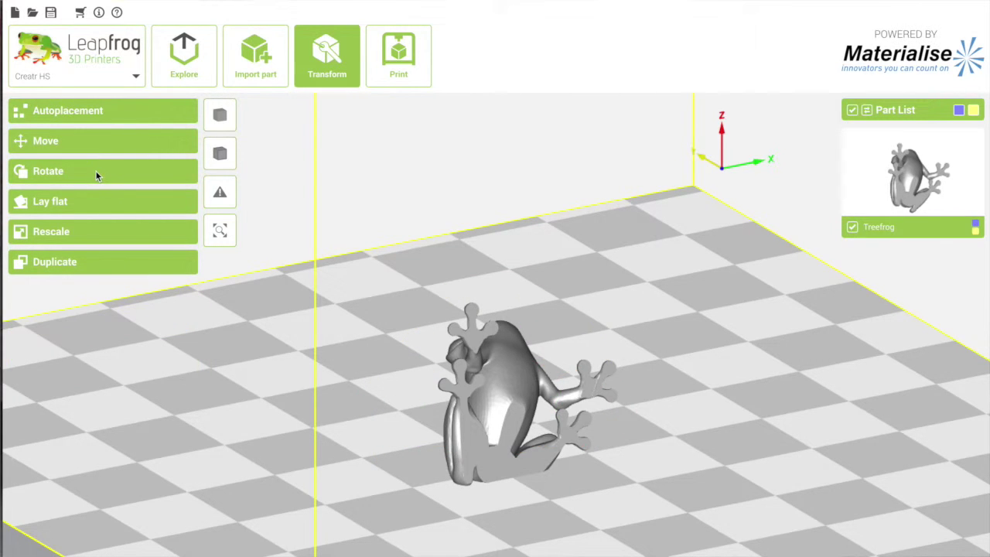
{"action": "left_click", "coordinate": [133, 203]}
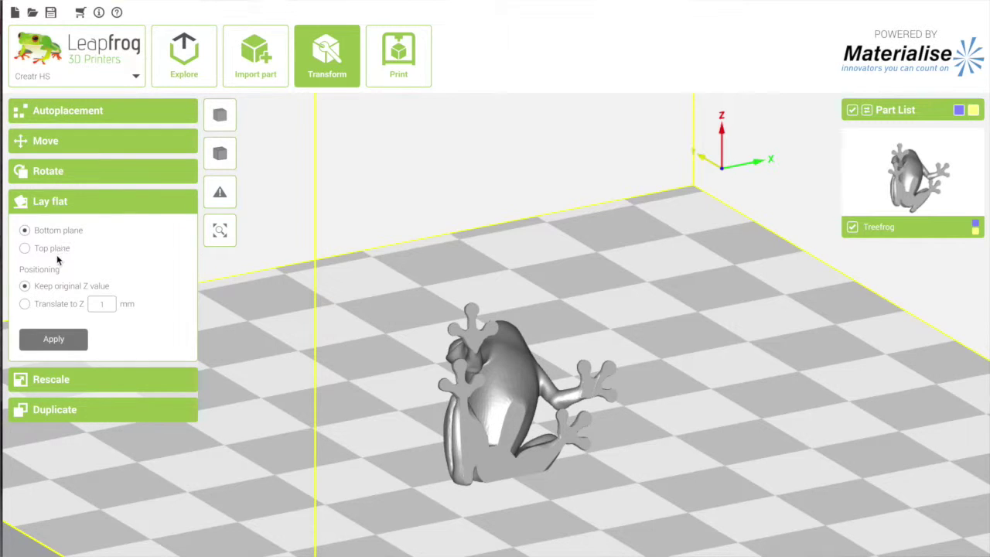
{"action": "left_click", "coordinate": [493, 458]}
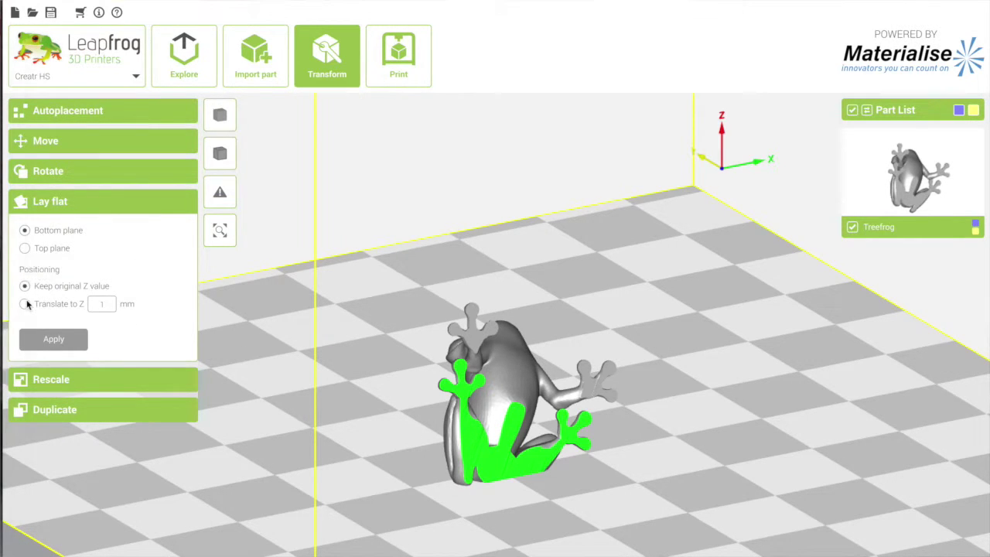
{"action": "left_click", "coordinate": [101, 303]}
{"action": "type", "text": "0"}
{"action": "left_click", "coordinate": [57, 340]}
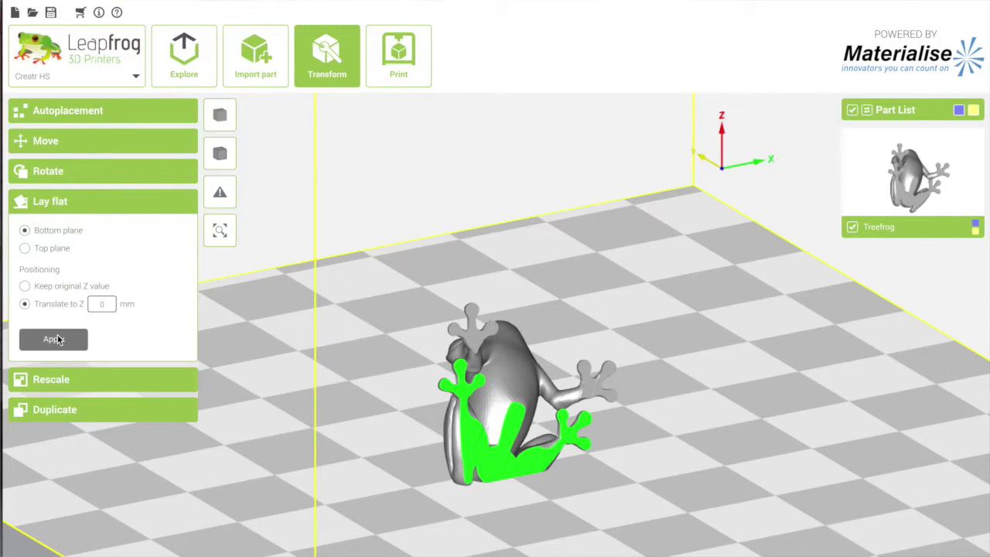
{"action": "left_click", "coordinate": [57, 339]}
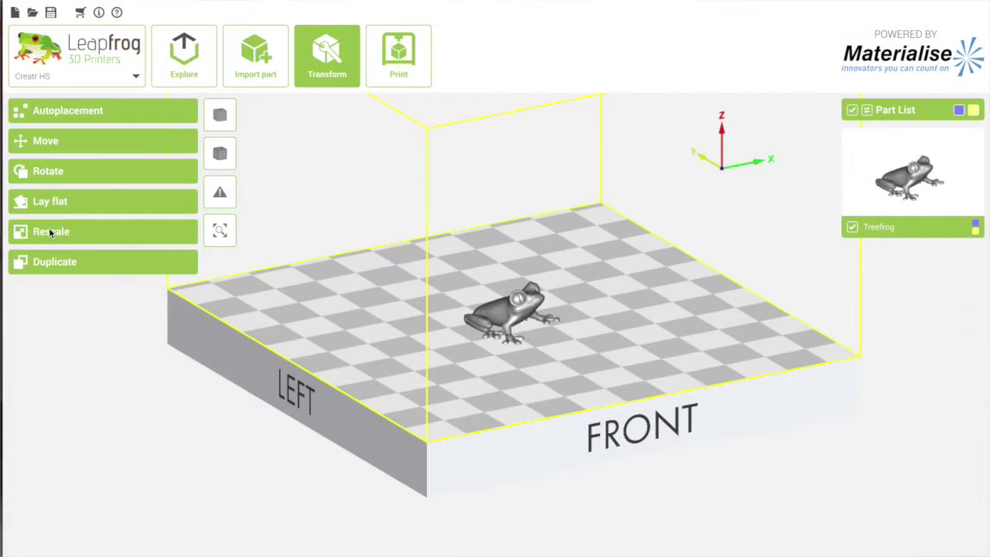
Step: Uniformly rescale the Treefrog by 200% to 100.21 × 103.9 × 50.01 mm
{"action": "left_click", "coordinate": [49, 227]}
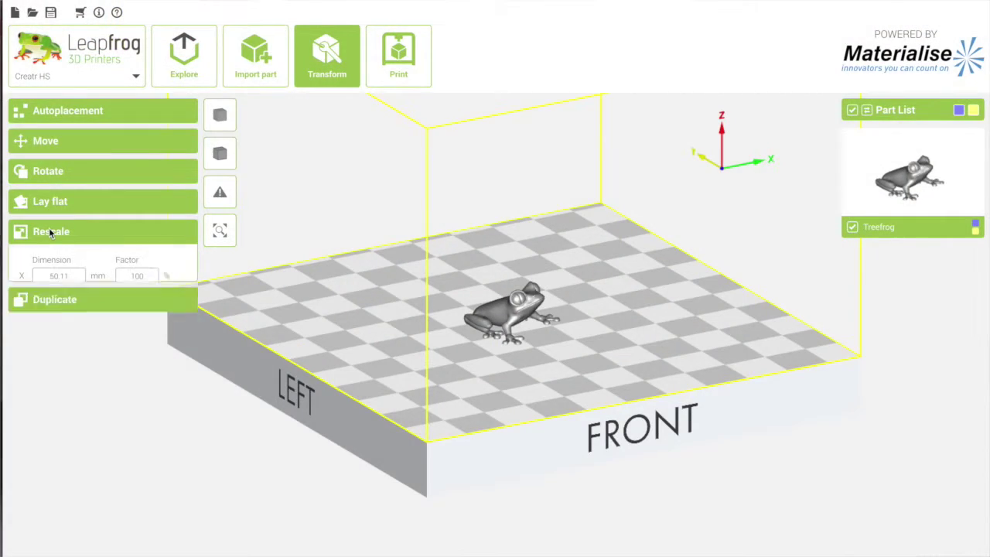
{"action": "double_click", "coordinate": [140, 278]}
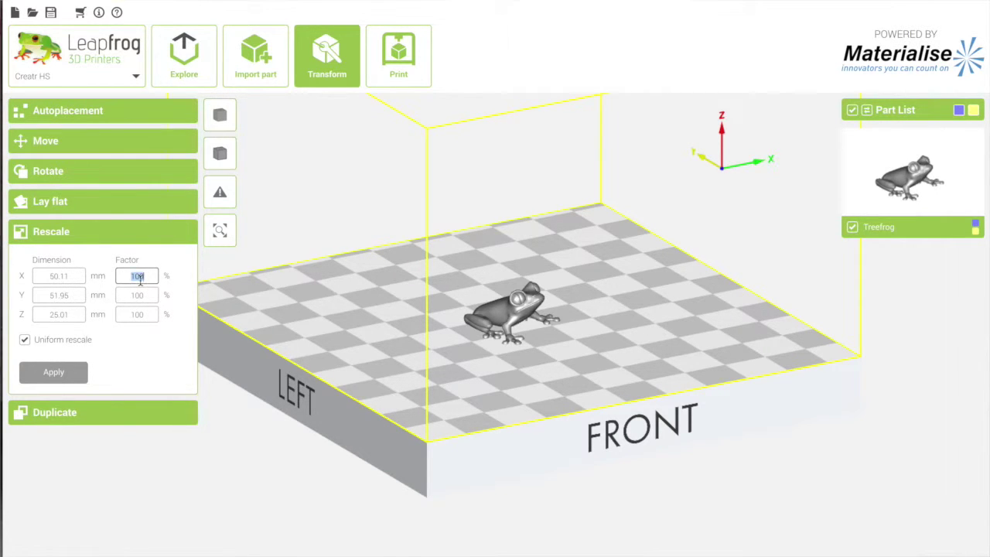
{"action": "type", "text": "200"}
{"action": "key", "text": "Return"}
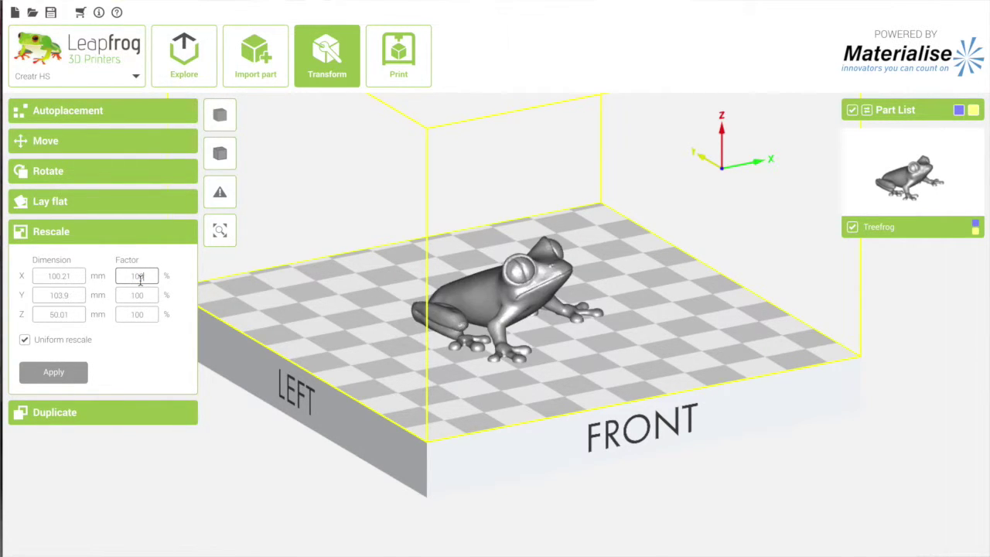
{"action": "left_click", "coordinate": [597, 331]}
Step: Orbit and zoom the view so the doubled Treefrog fills the screen
{"action": "right_click_drag", "start_coordinate": [672, 258], "coordinate": [736, 439]}
{"action": "scroll", "coordinate": [736, 438], "scroll_direction": "up", "scroll_amount": 2}
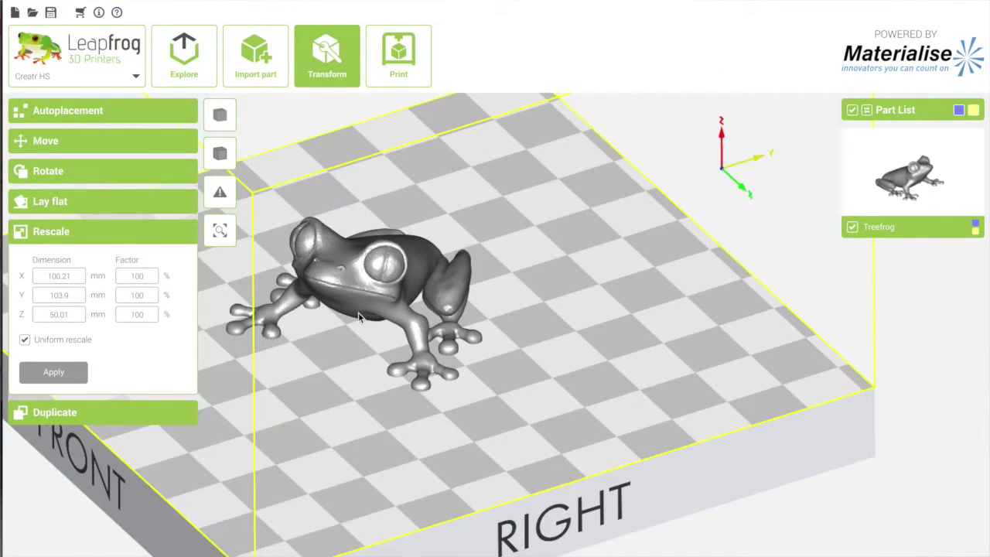
{"action": "right_click_drag", "start_coordinate": [485, 450], "coordinate": [499, 452]}
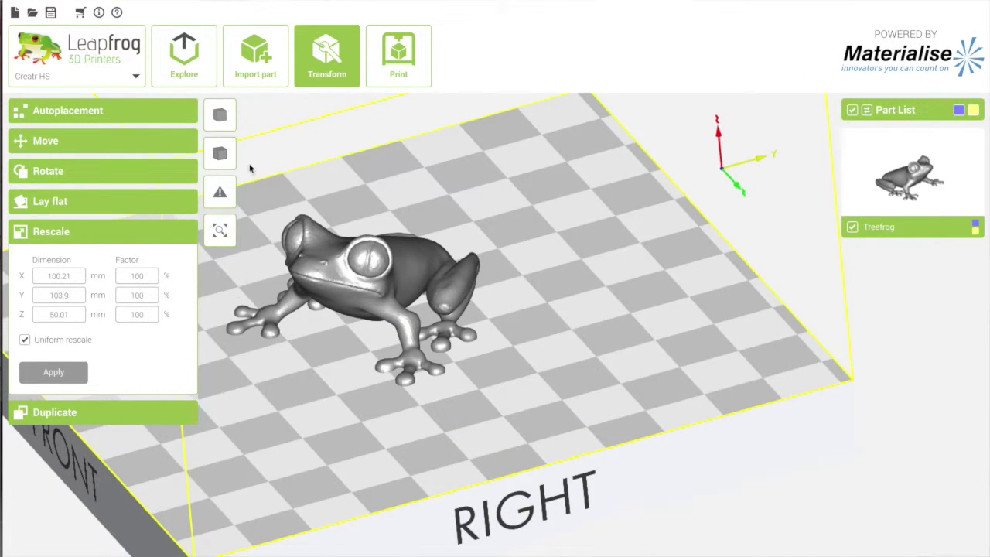
{"action": "left_click", "coordinate": [220, 231]}
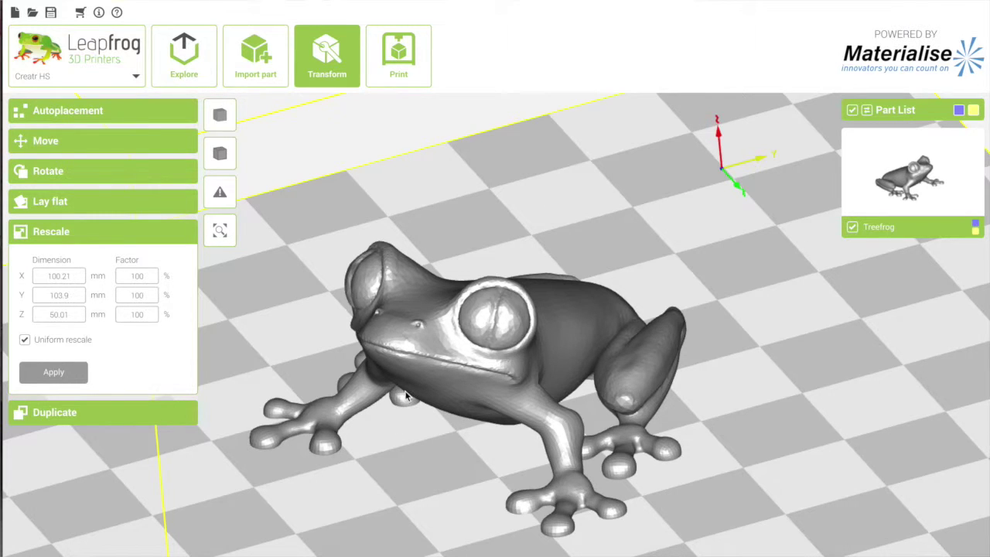
{"action": "mouse_move", "coordinate": [217, 116]}
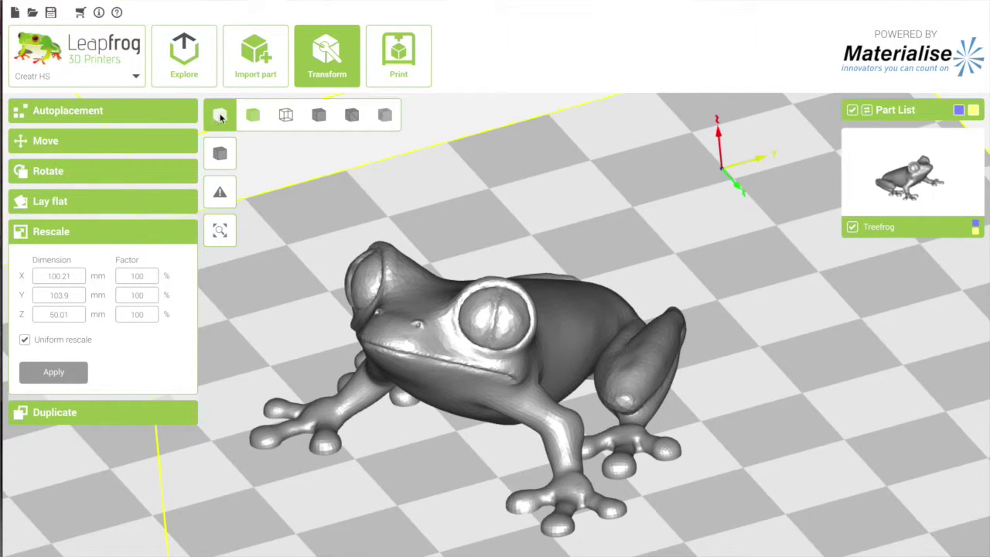
{"action": "left_click", "coordinate": [284, 116]}
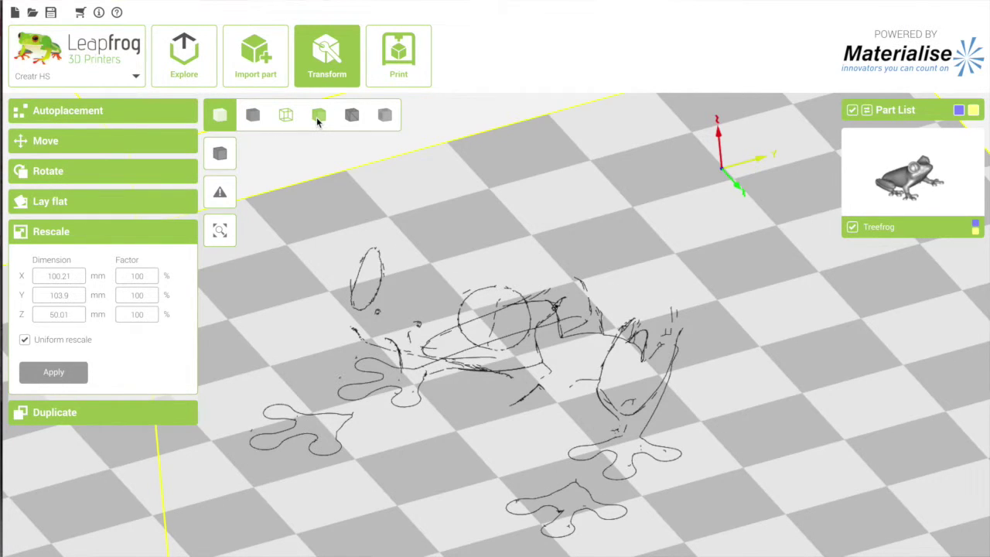
{"action": "left_click", "coordinate": [318, 116]}
{"action": "left_click", "coordinate": [354, 116]}
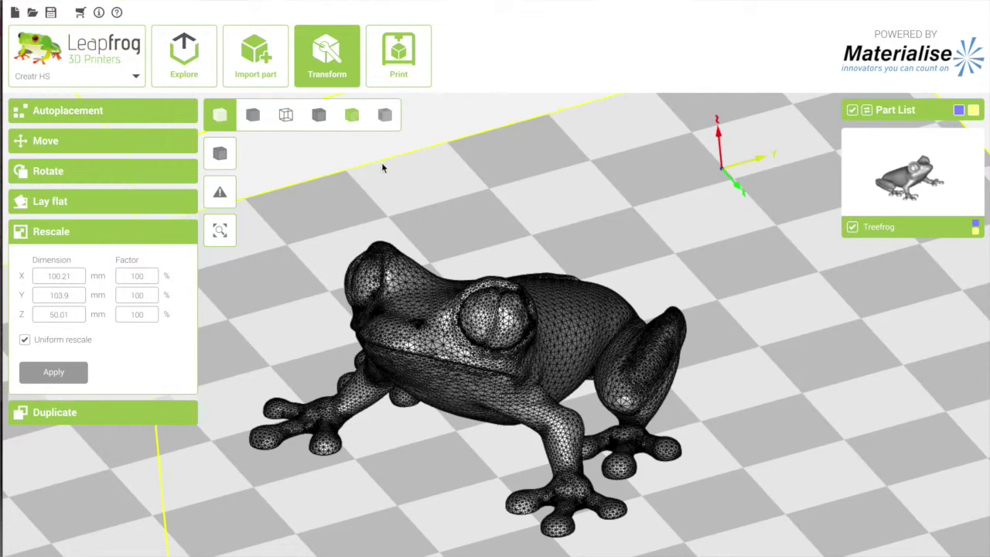
{"action": "mouse_move", "coordinate": [252, 129]}
{"action": "left_click", "coordinate": [258, 116]}
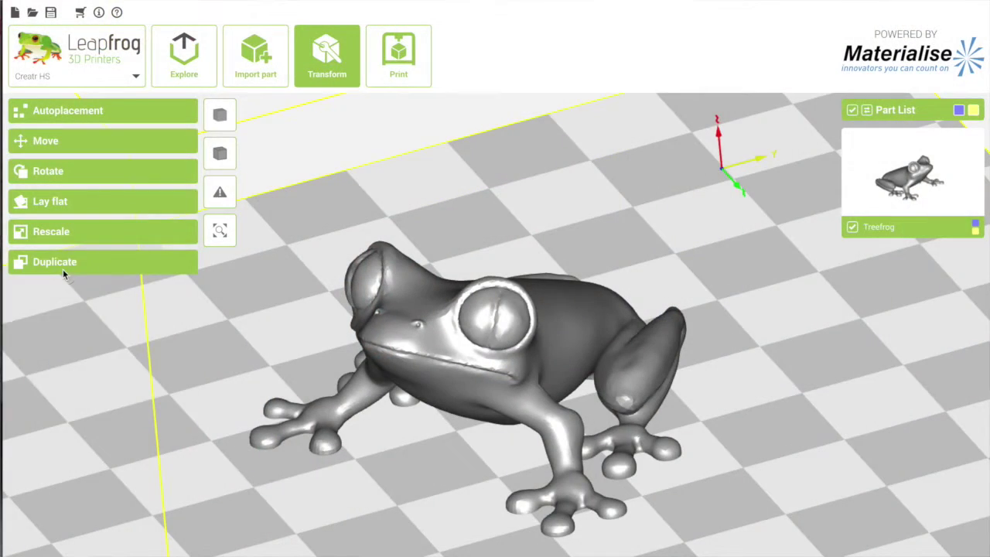
Step: Duplicate the Treefrog with one extra copy along X
{"action": "left_click", "coordinate": [63, 269]}
{"action": "left_click", "coordinate": [115, 292]}
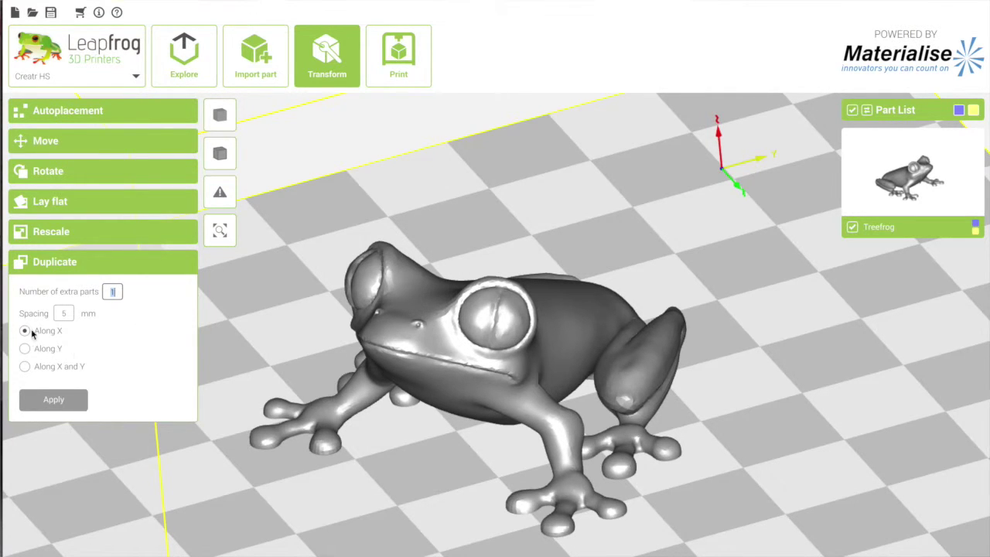
{"action": "left_click", "coordinate": [65, 400]}
Step: Remove the duplicate Treefrog_1_0 from the Part List
{"action": "mouse_move", "coordinate": [882, 322]}
{"action": "left_click", "coordinate": [657, 462]}
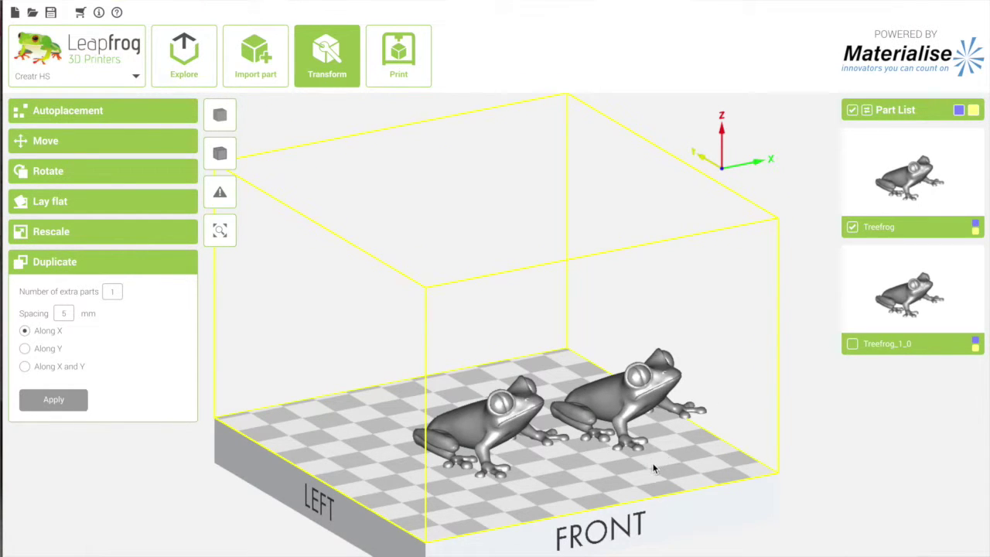
{"action": "right_click_drag", "start_coordinate": [653, 467], "coordinate": [595, 462]}
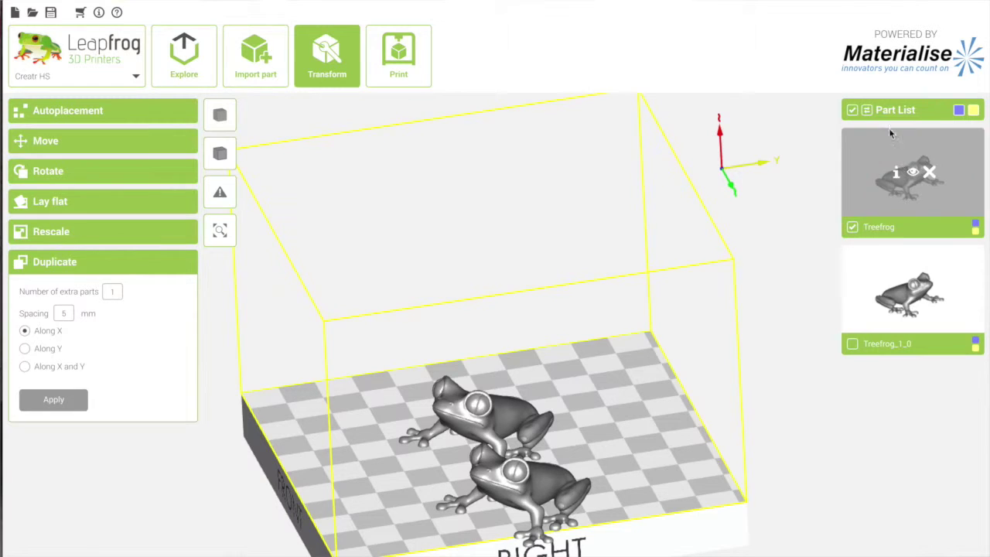
{"action": "mouse_move", "coordinate": [934, 289]}
{"action": "mouse_move", "coordinate": [902, 271]}
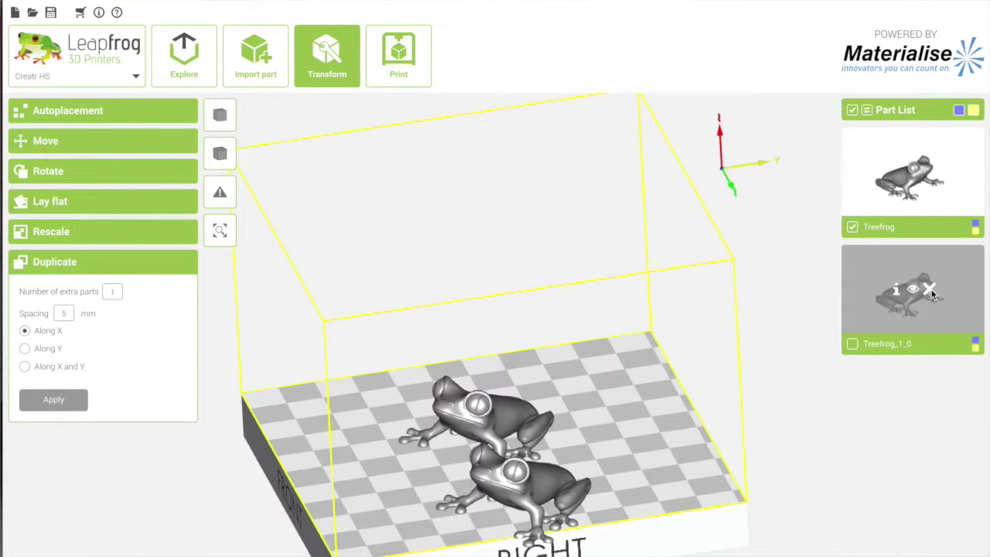
{"action": "left_click", "coordinate": [930, 290]}
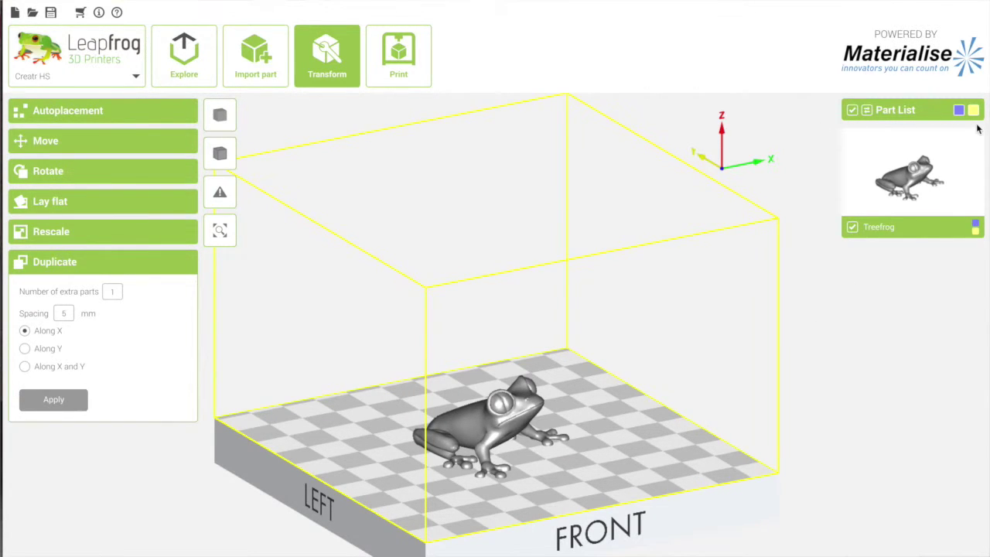
{"action": "mouse_move", "coordinate": [927, 137]}
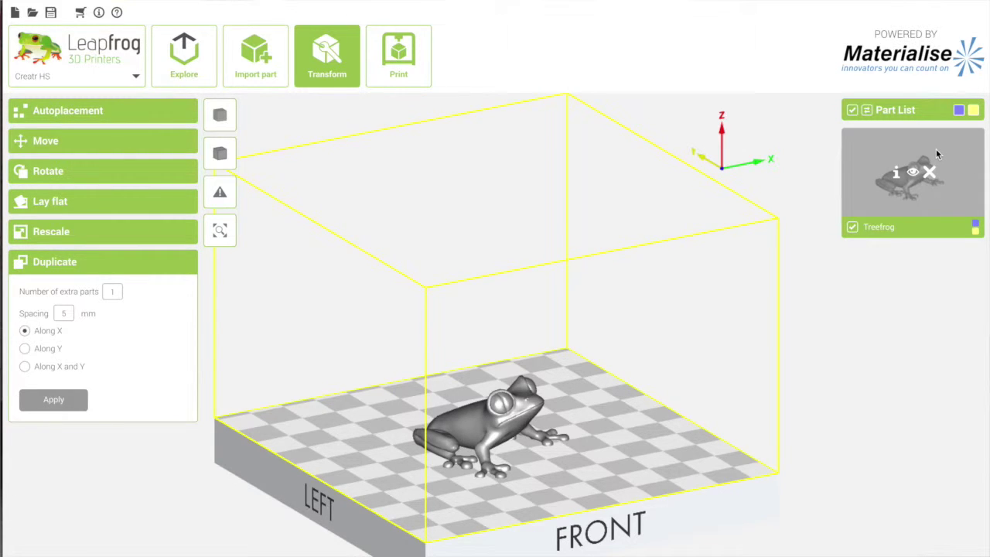
{"action": "left_click", "coordinate": [895, 177]}
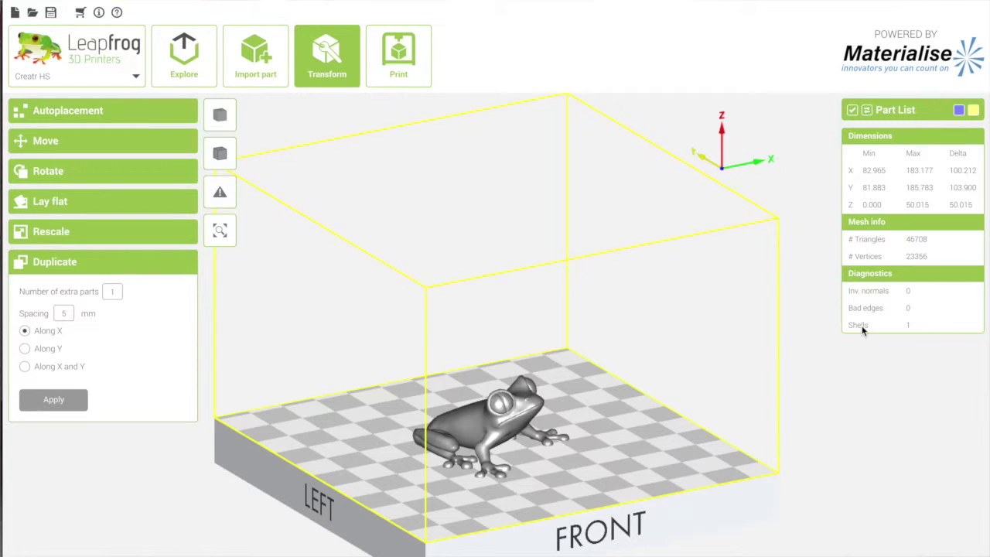
{"action": "left_click", "coordinate": [897, 153]}
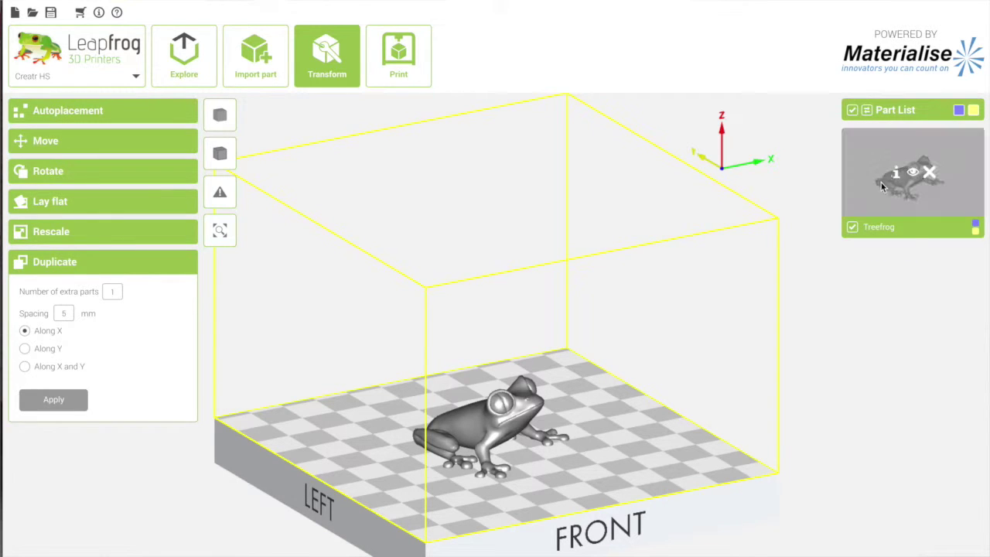
{"action": "left_click", "coordinate": [894, 176]}
{"action": "left_click", "coordinate": [903, 181]}
{"action": "left_click", "coordinate": [913, 173]}
{"action": "left_click", "coordinate": [913, 173]}
{"action": "left_click", "coordinate": [913, 175]}
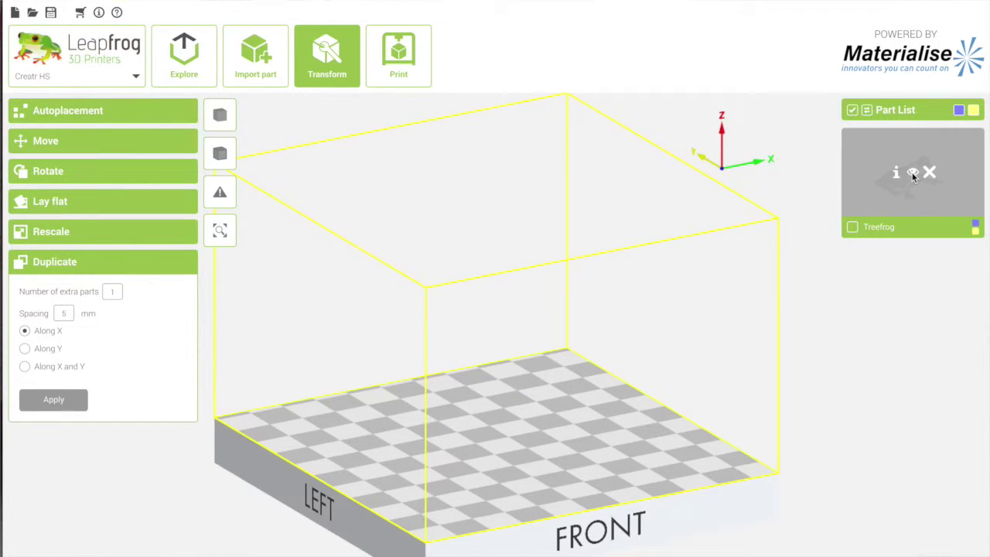
{"action": "left_click", "coordinate": [913, 174]}
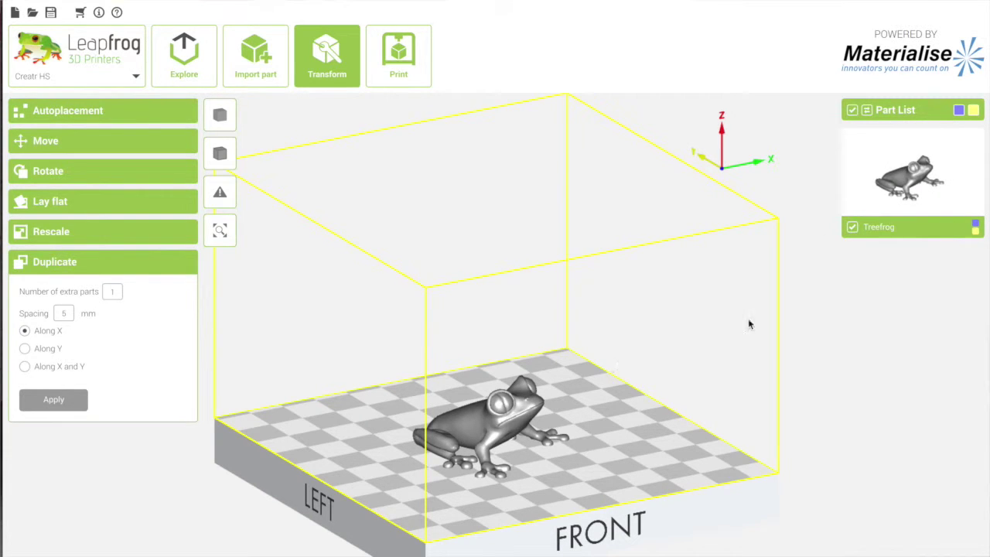
Step: Assign the Treefrog to the blue nozzle and collapse the Duplicate panel
{"action": "left_click", "coordinate": [975, 231]}
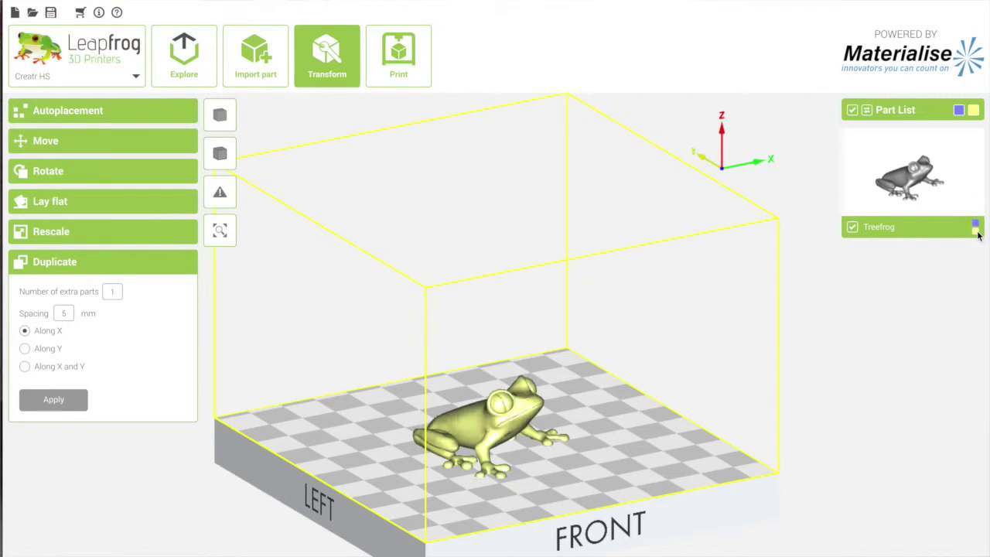
{"action": "left_click", "coordinate": [532, 470]}
{"action": "left_click", "coordinate": [975, 224]}
{"action": "left_click", "coordinate": [975, 225]}
{"action": "left_click", "coordinate": [975, 225]}
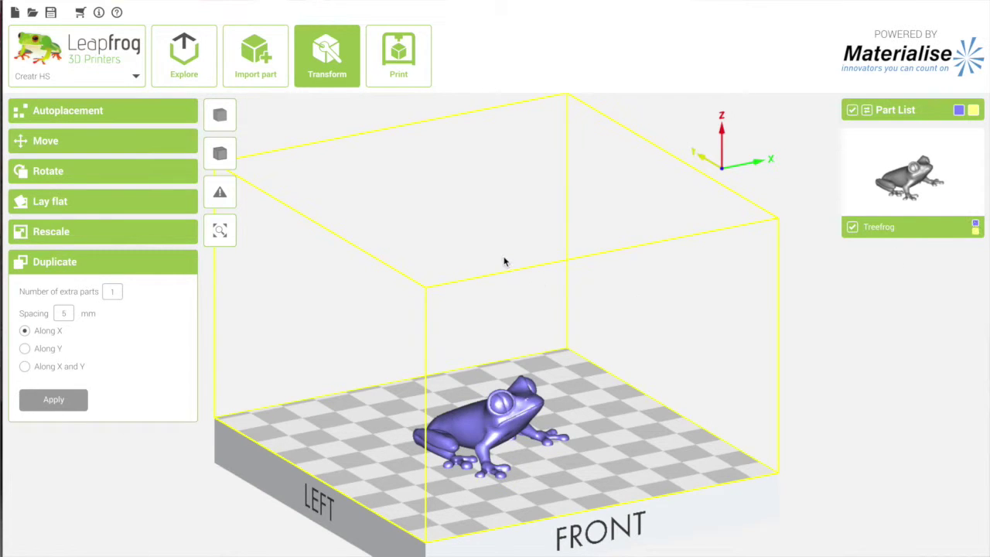
{"action": "left_click", "coordinate": [99, 260]}
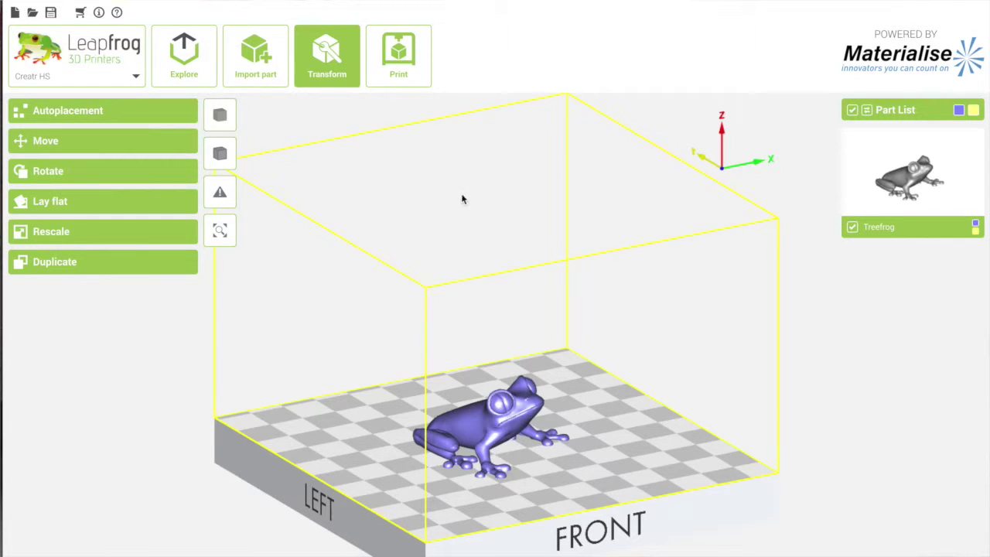
{"action": "left_click", "coordinate": [215, 155]}
{"action": "left_click", "coordinate": [254, 155]}
{"action": "left_click", "coordinate": [284, 154]}
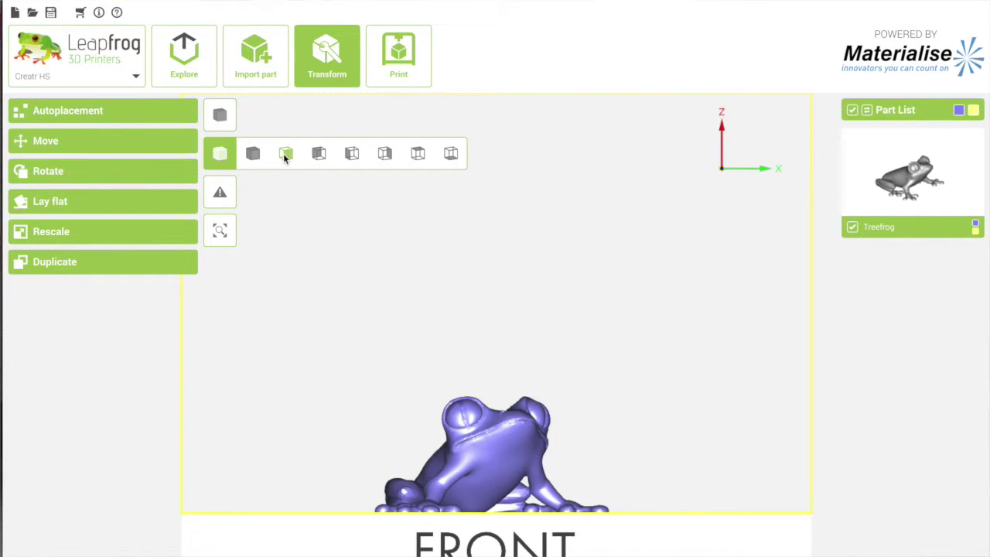
{"action": "left_click", "coordinate": [317, 154]}
{"action": "left_click", "coordinate": [348, 155]}
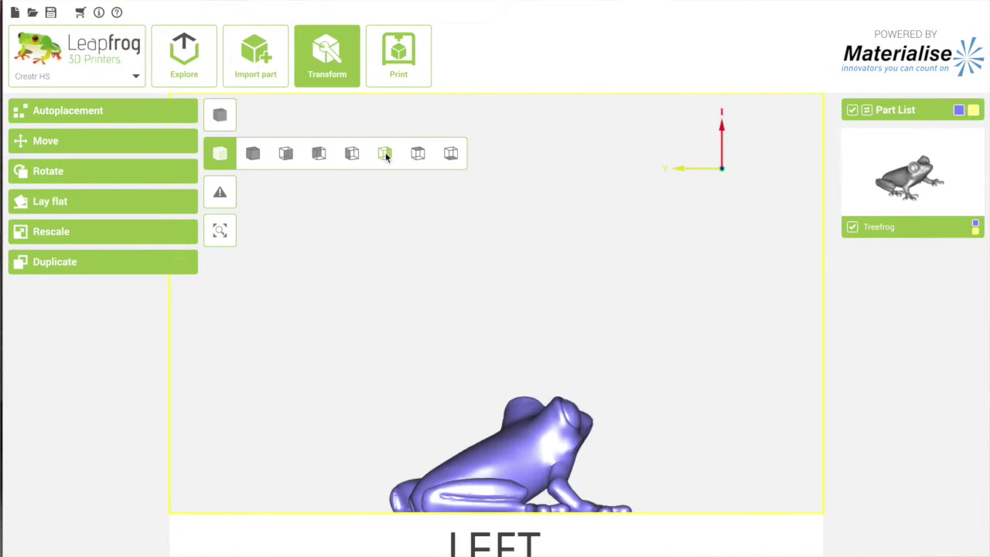
{"action": "left_click", "coordinate": [385, 154]}
{"action": "left_click", "coordinate": [422, 157]}
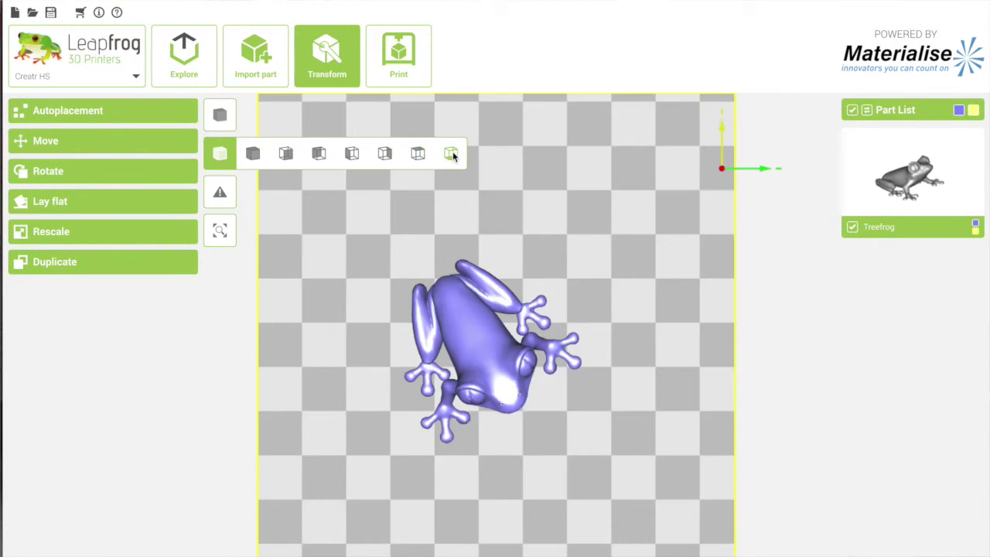
{"action": "left_click", "coordinate": [253, 157]}
{"action": "mouse_move", "coordinate": [220, 192]}
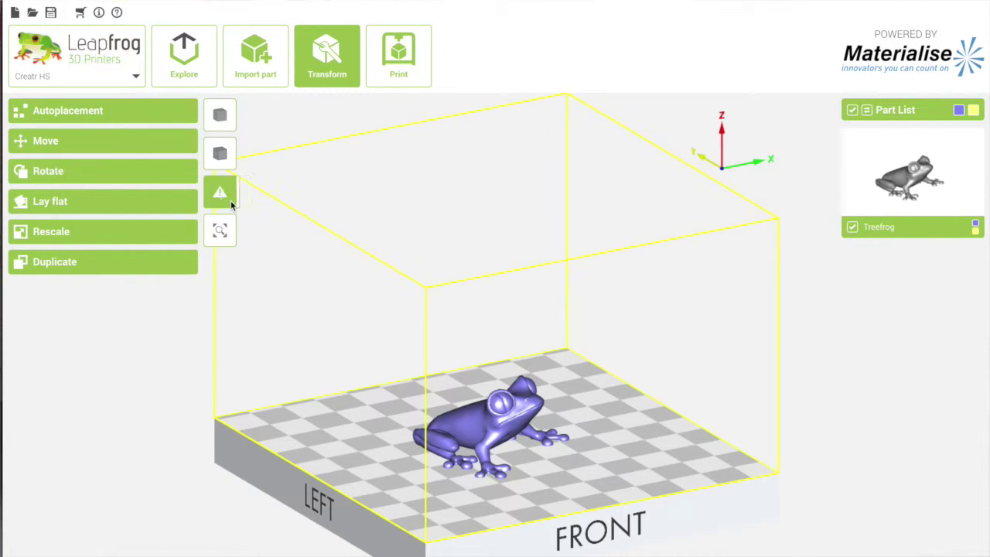
{"action": "left_click", "coordinate": [256, 194]}
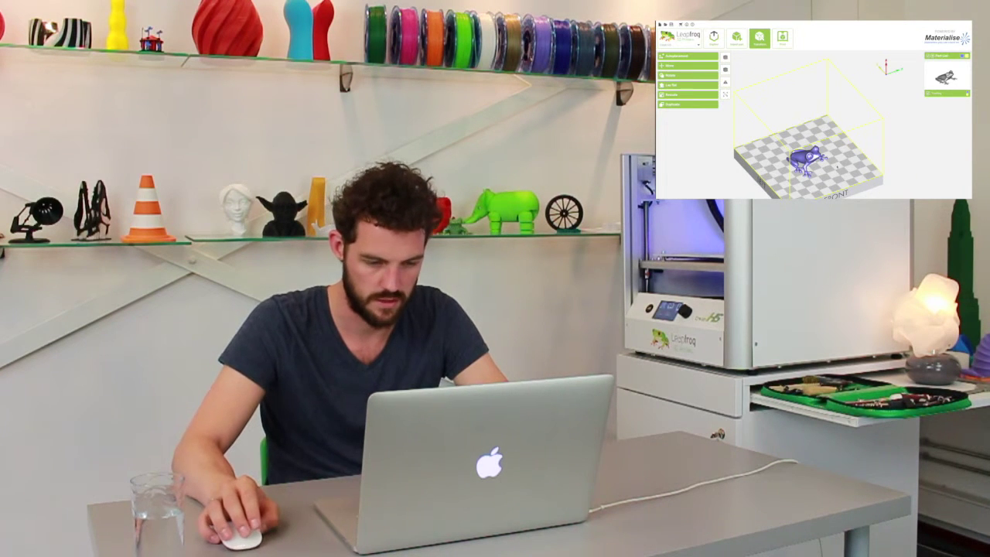
{"action": "right_click_drag", "start_coordinate": [821, 175], "coordinate": [877, 178]}
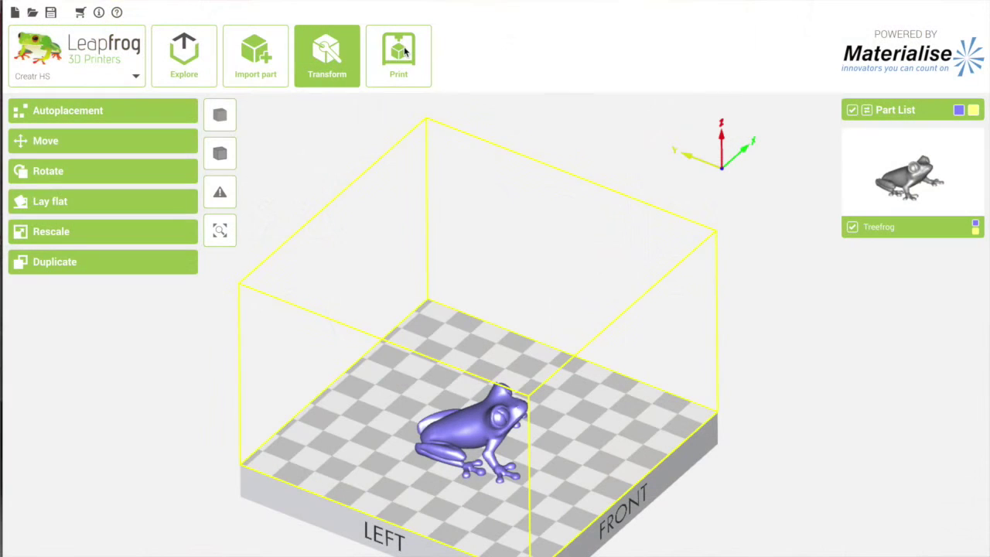
Step: Open the Print page and inspect the empty Material, Slicing, Build and Support Strategy dropdowns
{"action": "left_click", "coordinate": [404, 51]}
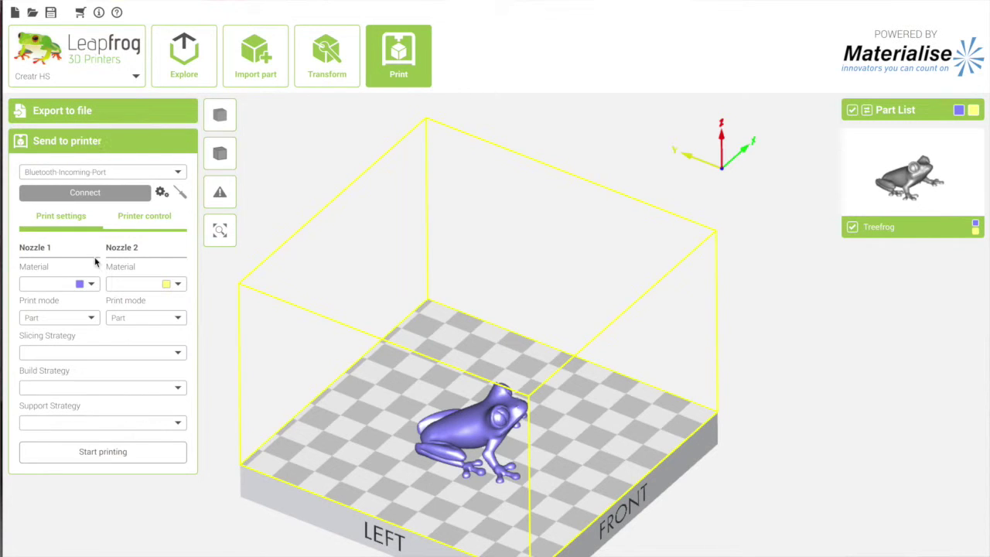
{"action": "left_click", "coordinate": [91, 284]}
{"action": "left_click", "coordinate": [179, 286]}
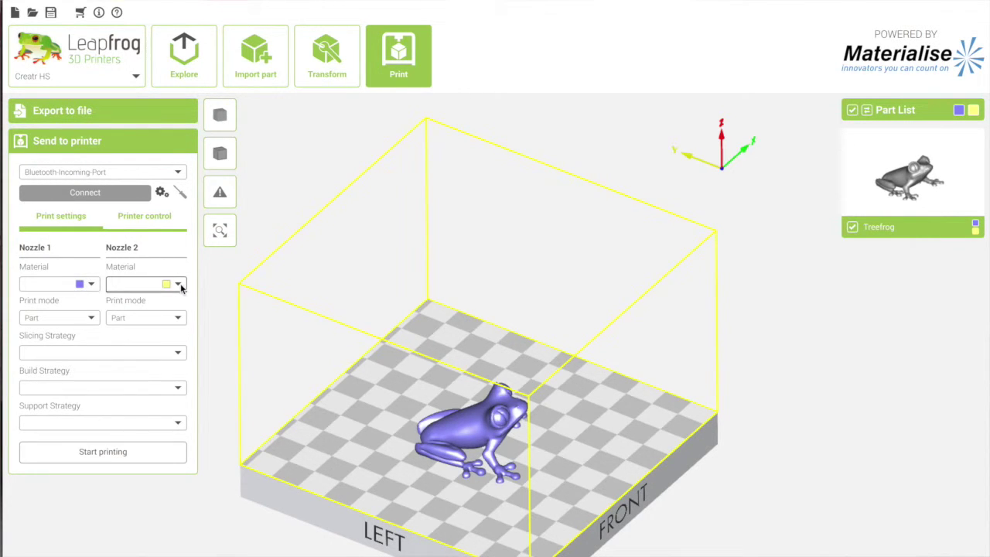
{"action": "left_click", "coordinate": [94, 285]}
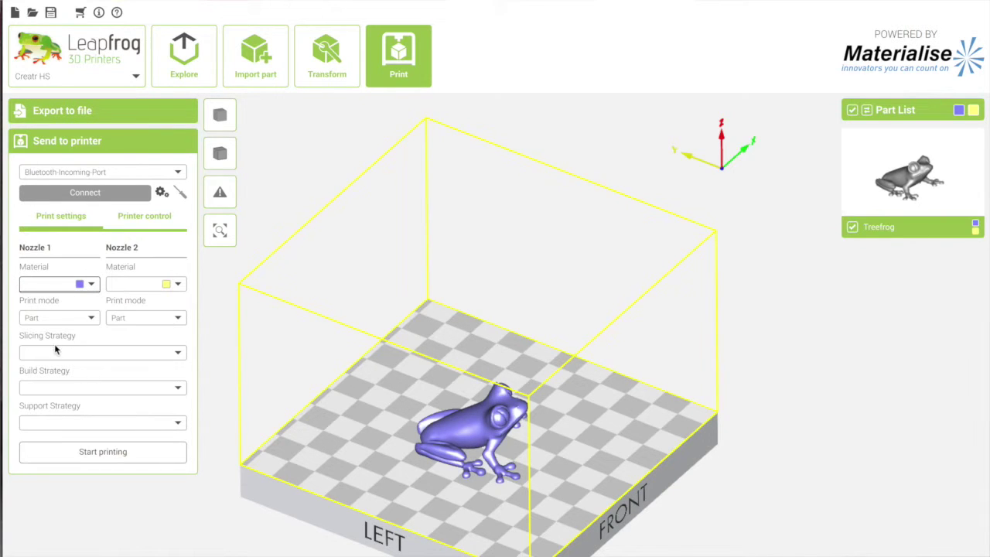
{"action": "left_click", "coordinate": [98, 354]}
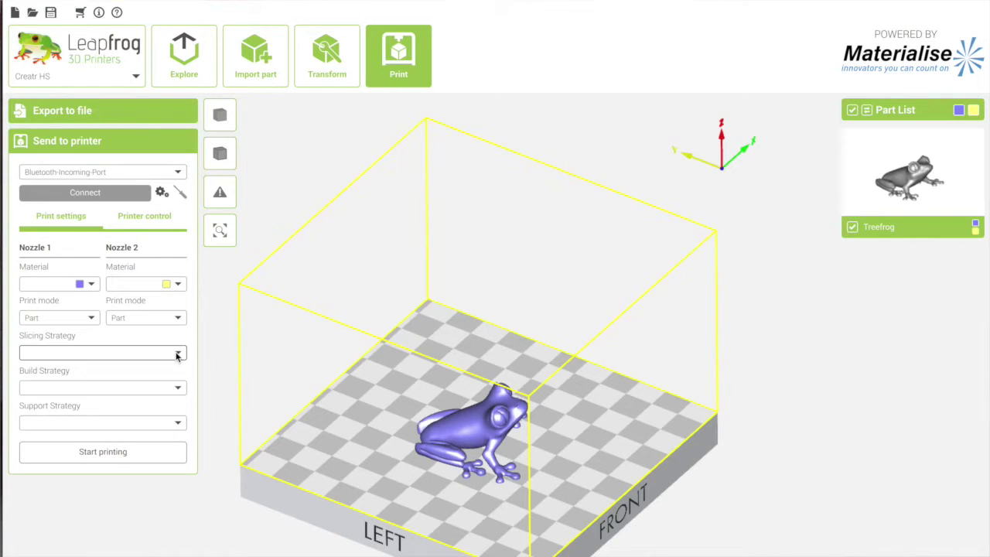
{"action": "left_click", "coordinate": [171, 389]}
{"action": "left_click", "coordinate": [173, 431]}
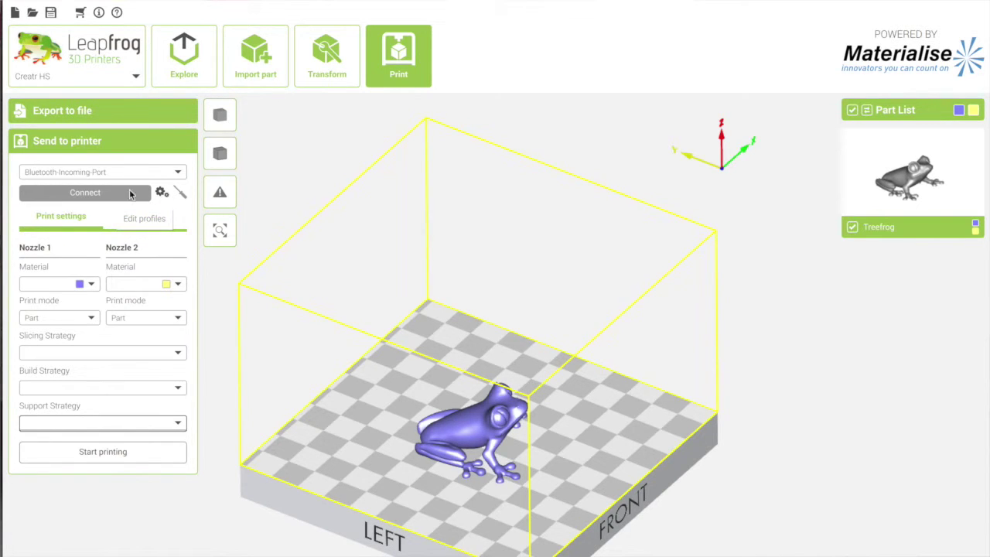
Step: Open the Profile editor and download the latest version 14.0 OEM printer profiles
{"action": "left_click", "coordinate": [162, 193]}
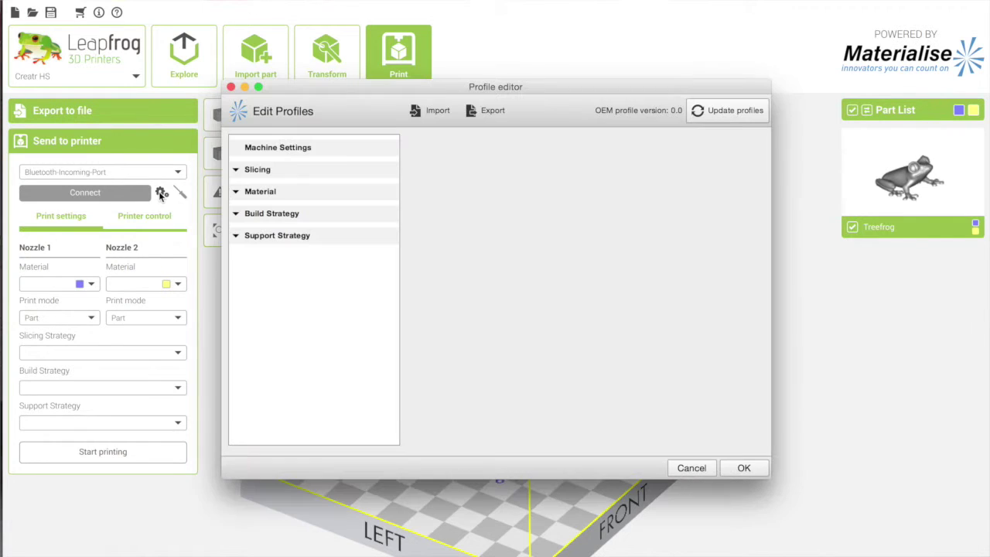
{"action": "left_click_drag", "start_coordinate": [575, 88], "coordinate": [570, 98]}
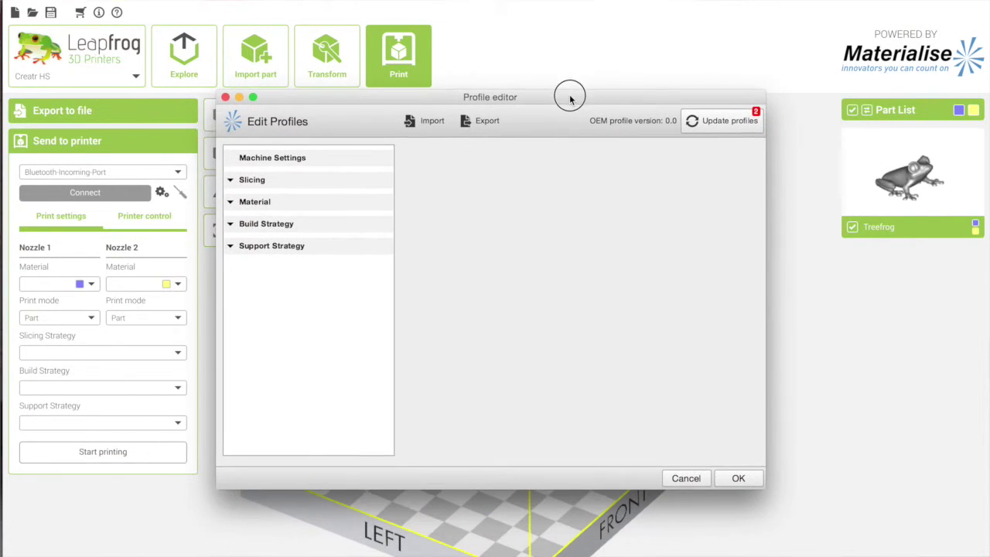
{"action": "left_click", "coordinate": [713, 122]}
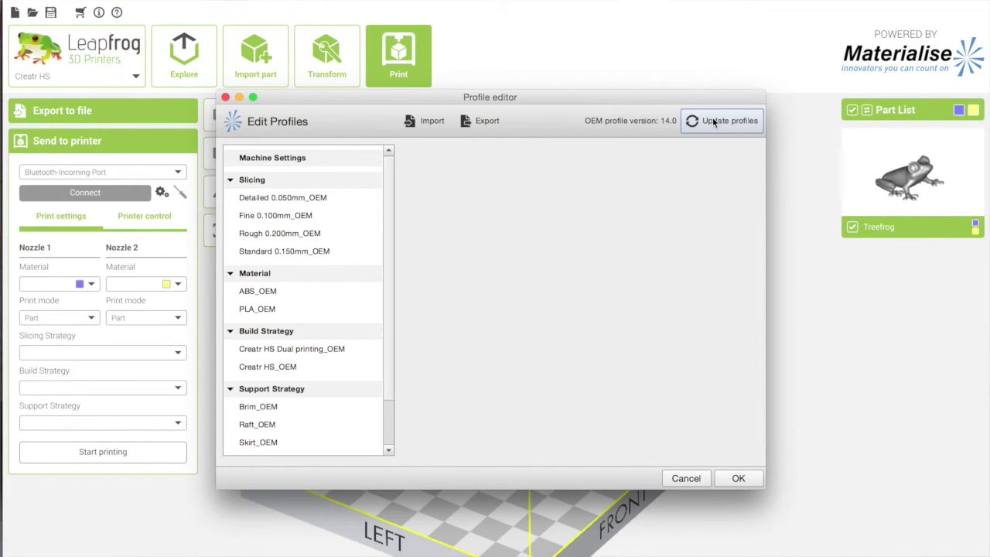
{"action": "left_click_drag", "start_coordinate": [631, 100], "coordinate": [639, 86]}
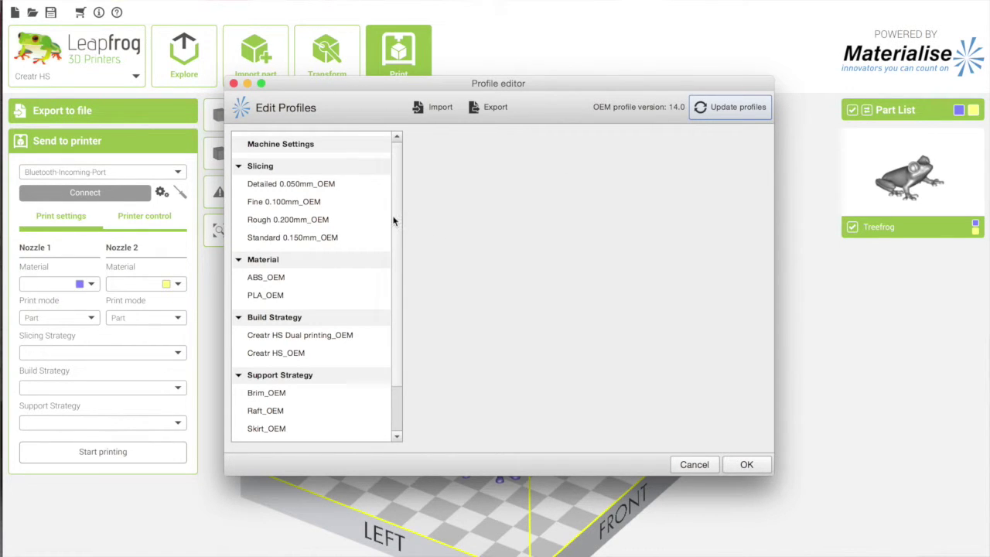
{"action": "left_click_drag", "start_coordinate": [397, 210], "coordinate": [397, 170]}
{"action": "left_click_drag", "start_coordinate": [483, 86], "coordinate": [498, 80]}
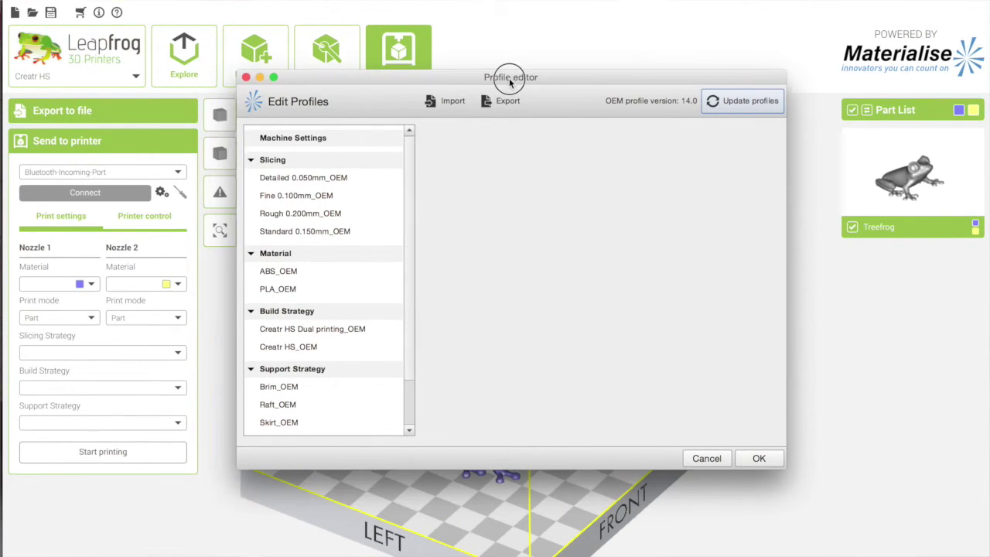
Step: Apply the updated profiles and set the Nozzle 1 material to PLA_OEM
{"action": "left_click", "coordinate": [761, 458]}
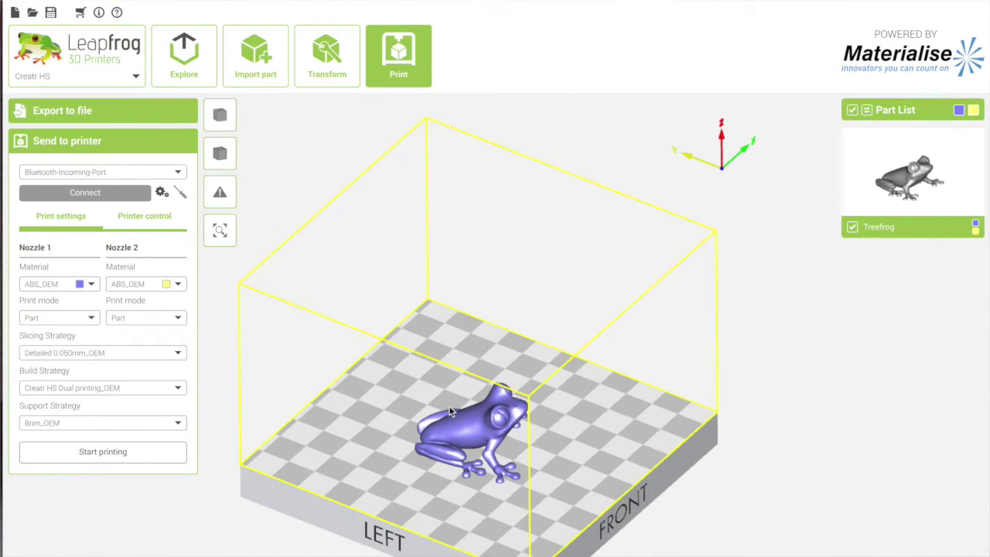
{"action": "left_click", "coordinate": [92, 285]}
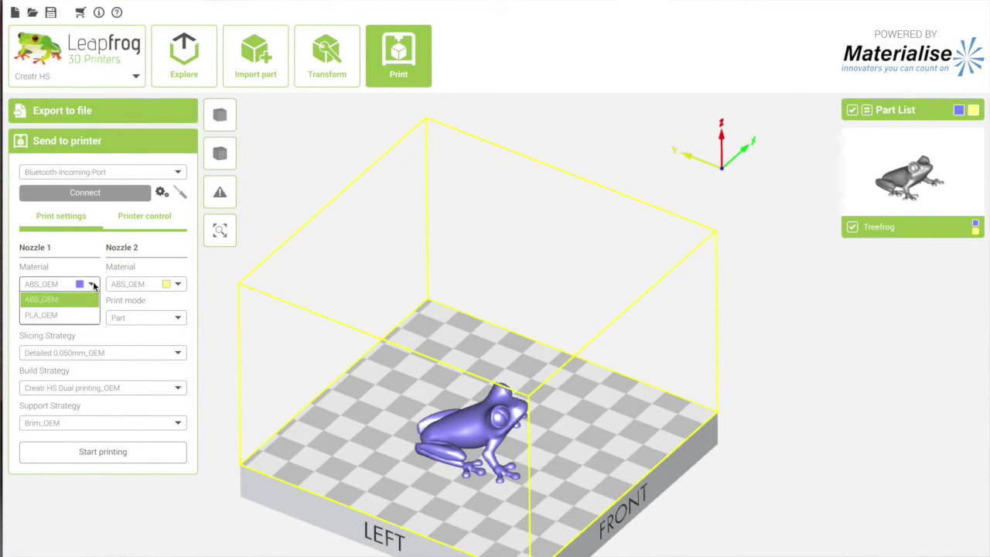
{"action": "left_click", "coordinate": [36, 315]}
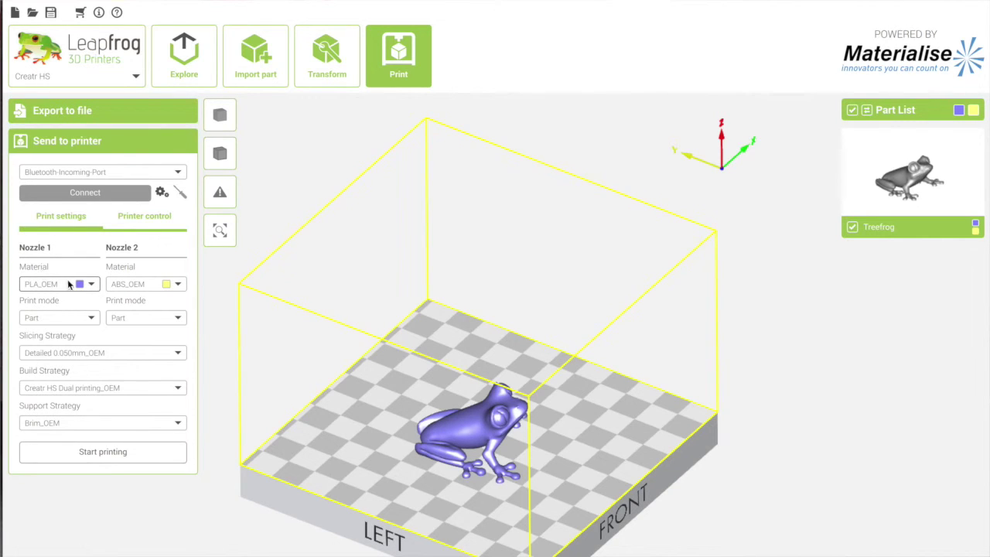
Step: Keep Part as the Nozzle 1 print mode and Bluetooth-Incoming-Port as the connection
{"action": "left_click", "coordinate": [91, 317]}
{"action": "left_click", "coordinate": [65, 337]}
{"action": "left_click", "coordinate": [178, 171]}
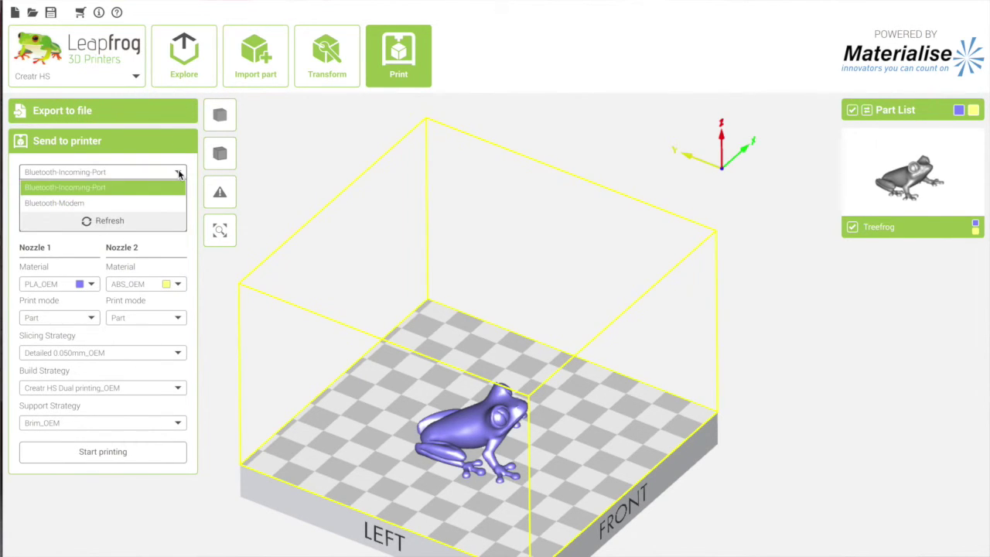
{"action": "left_click", "coordinate": [179, 173]}
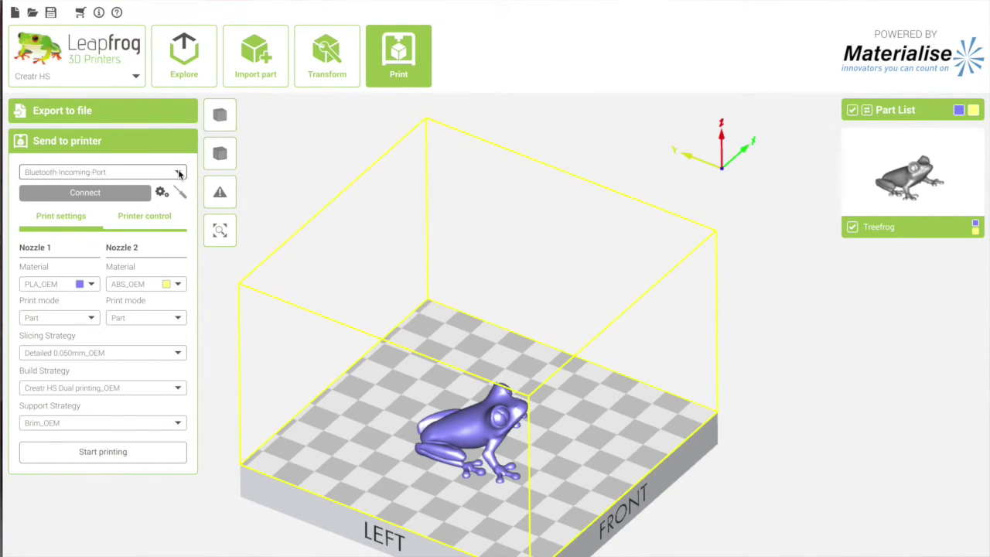